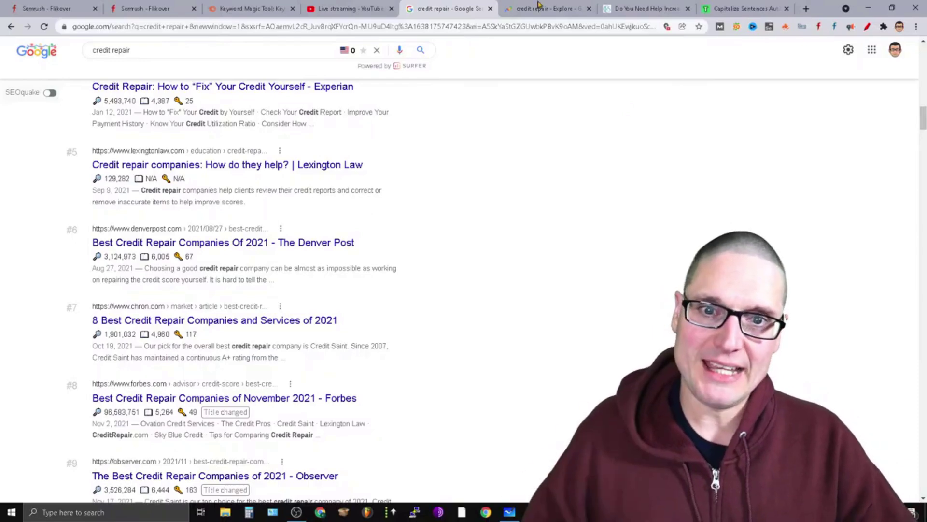
Open Google Trends for 'credit repair' to see US interest over the past 12 months
click(500, 8)
Scroll the Trends page down to the subregion ranking and the related topics and queries
scroll(291, 297, up, 4)
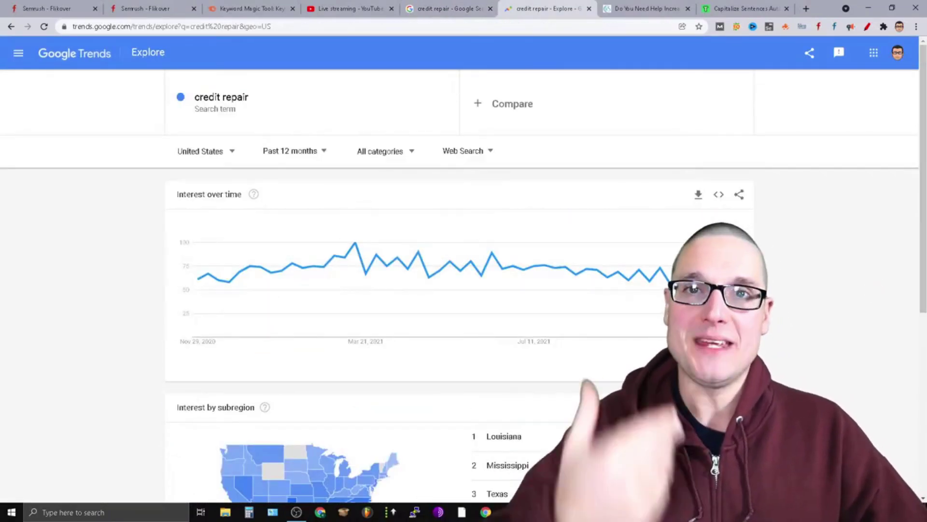
scroll(877, 286, down, 6)
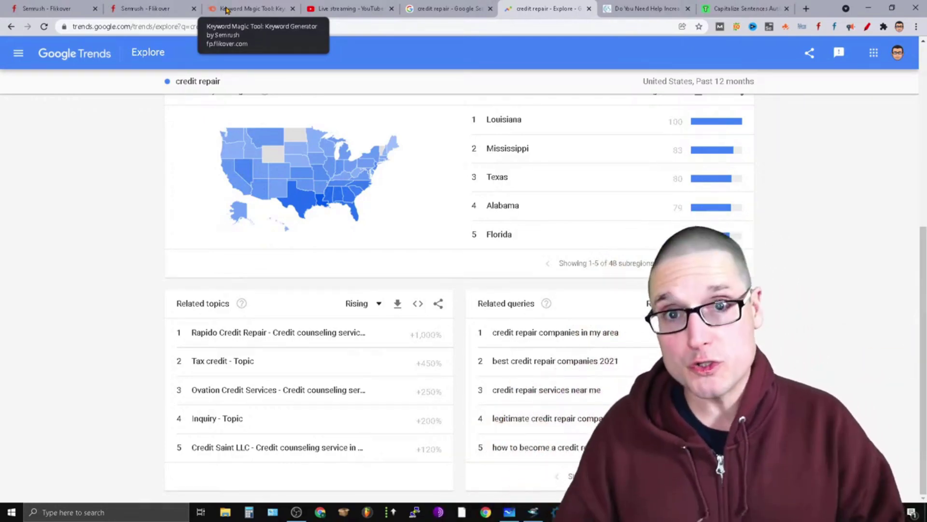
Search 'credit repair' in the Keyword Magic Tool (21,287 ideas) and open Advanced filters
click(261, 6)
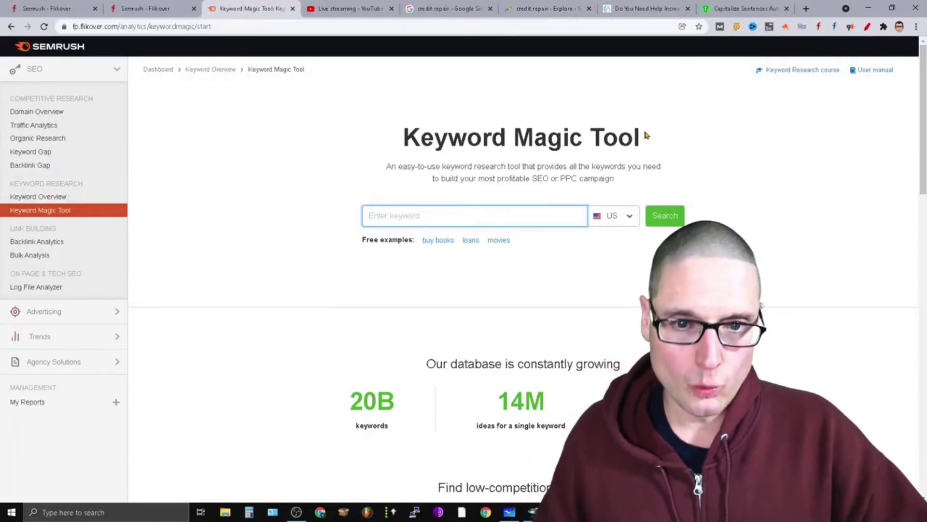
drag(647, 137, 386, 136)
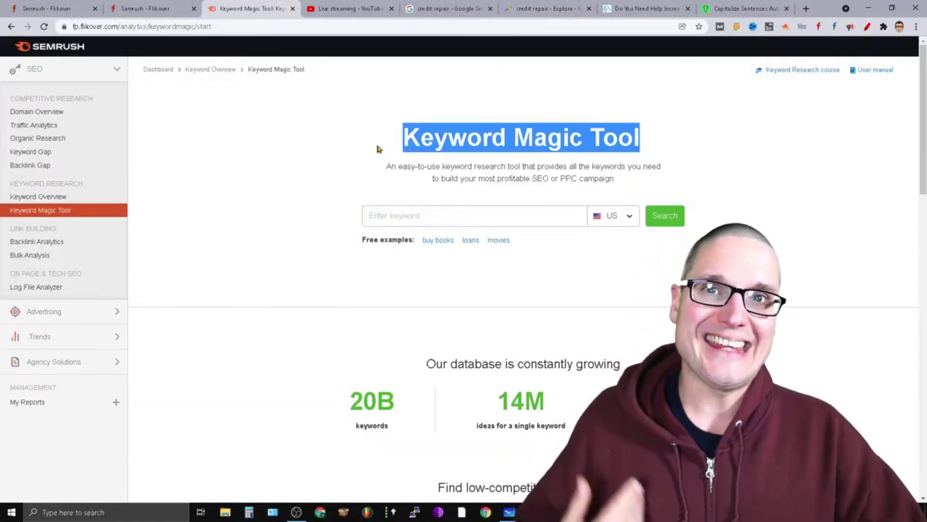
click(442, 220)
text(c)
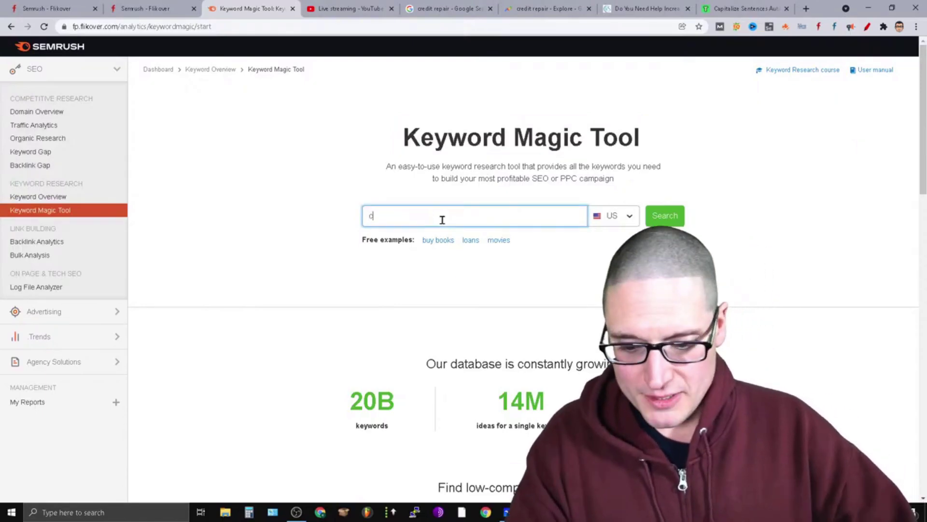
text(redit repair)
key(Return)
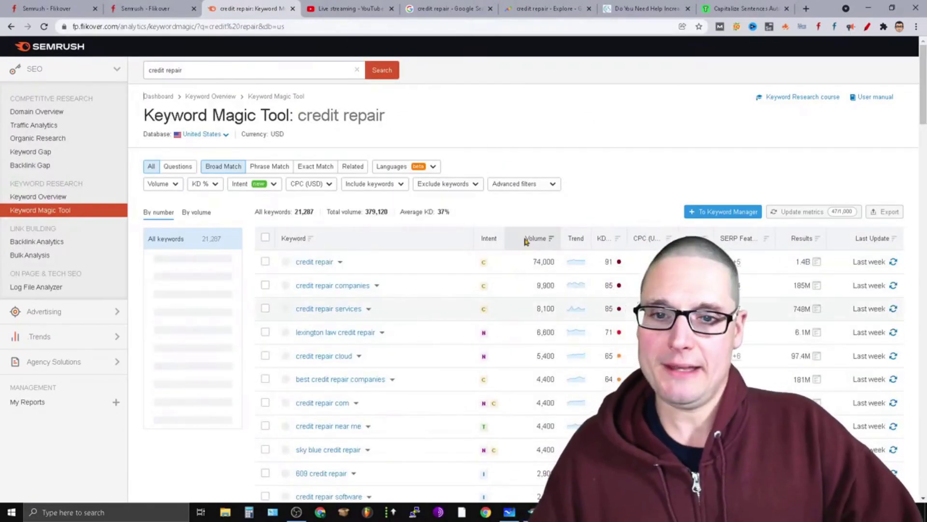
click(552, 187)
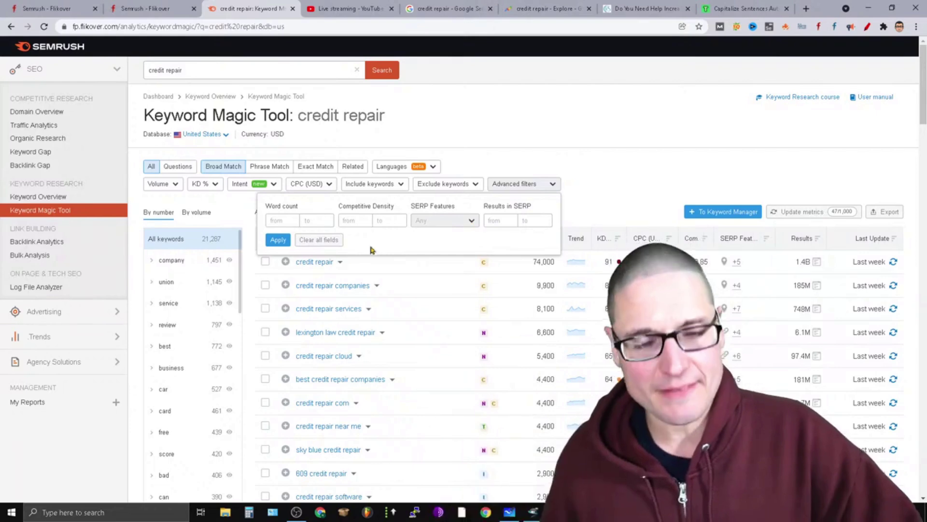
Filter the credit repair keywords to Video carousel, Video and Featured video SERP features, leaving 1,321
click(472, 221)
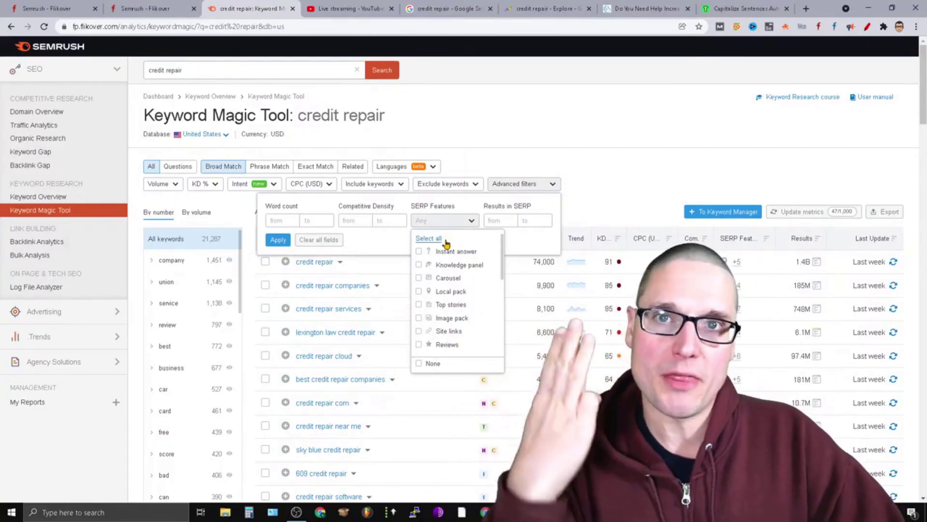
scroll(431, 317, down, 10)
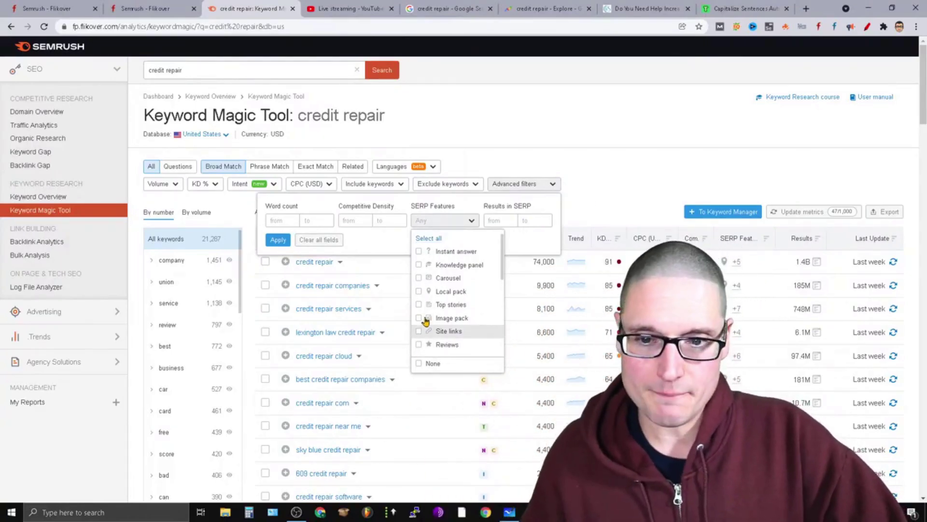
scroll(549, 177, up, 4)
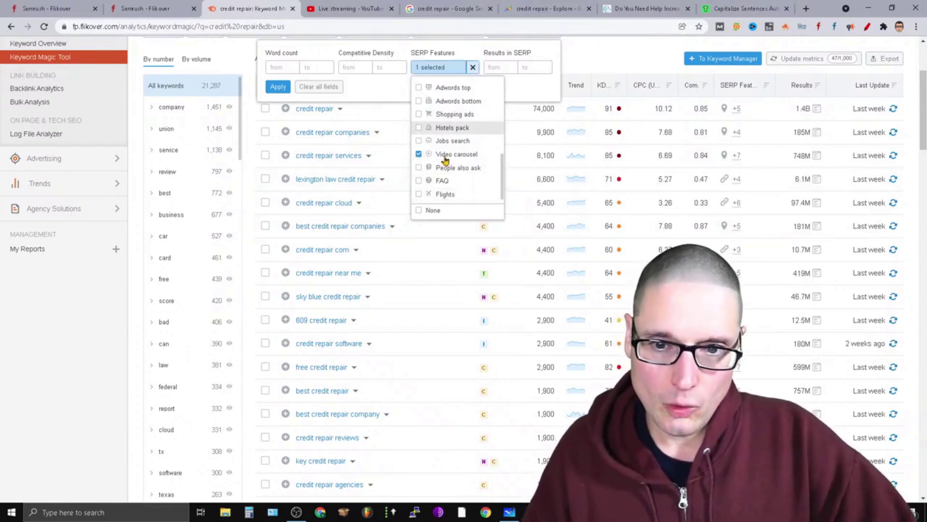
scroll(502, 183, up, 2)
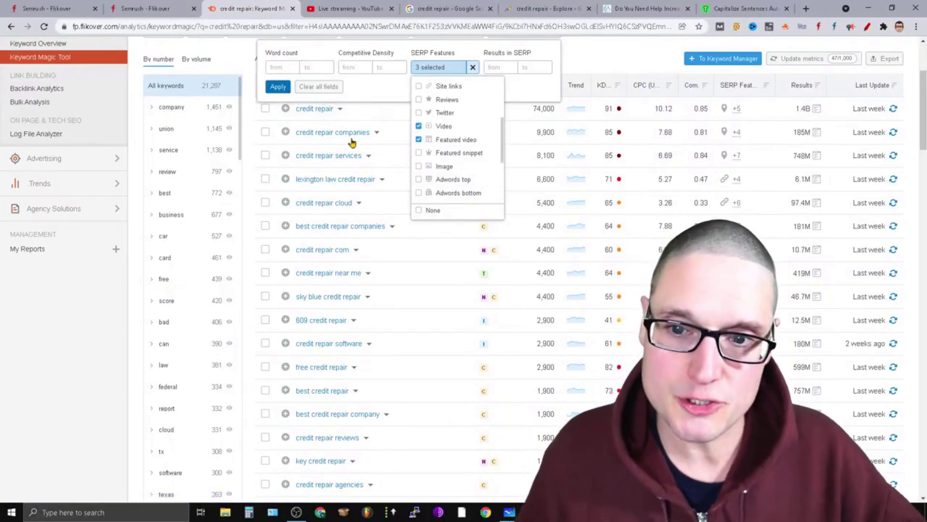
click(373, 149)
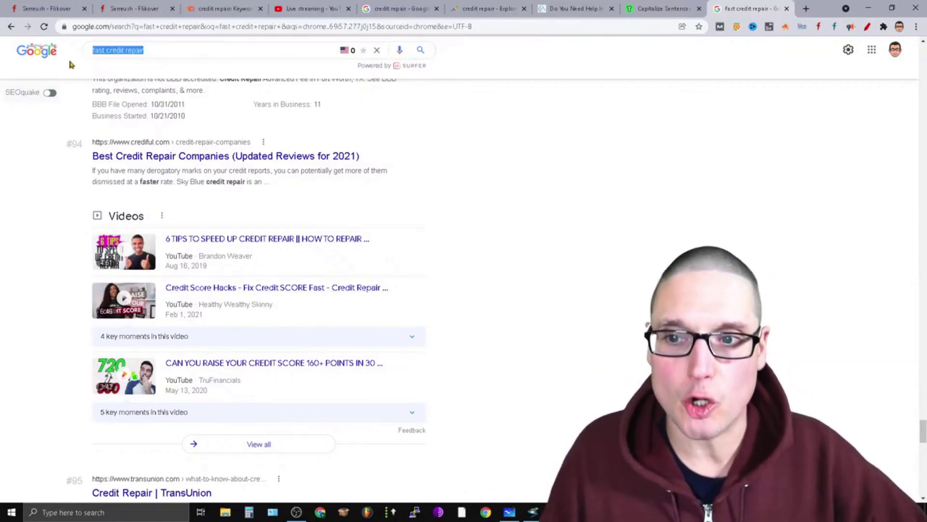
Return to the Semrush keyword results
click(222, 9)
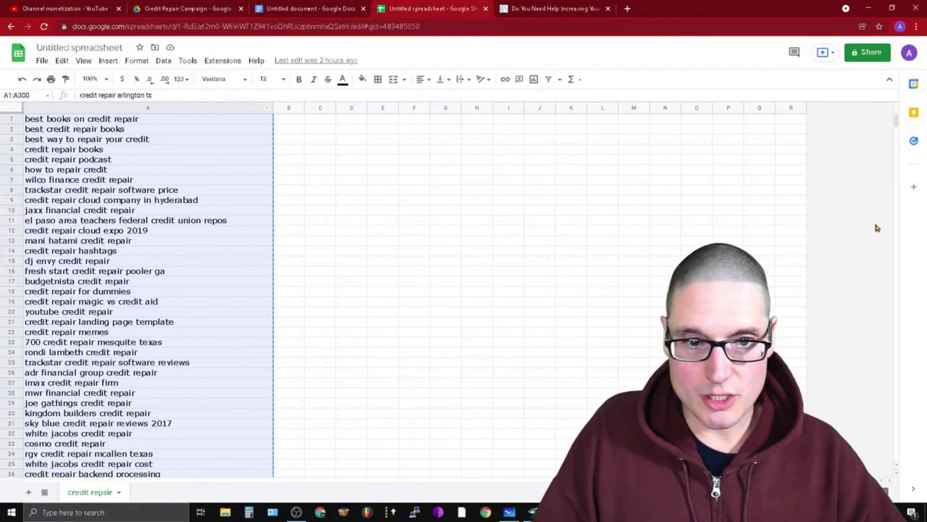
Scroll the keyword list to row 300, check Video Spin Blaster, then go to YouTube Studio monetization
drag(897, 127, 897, 198)
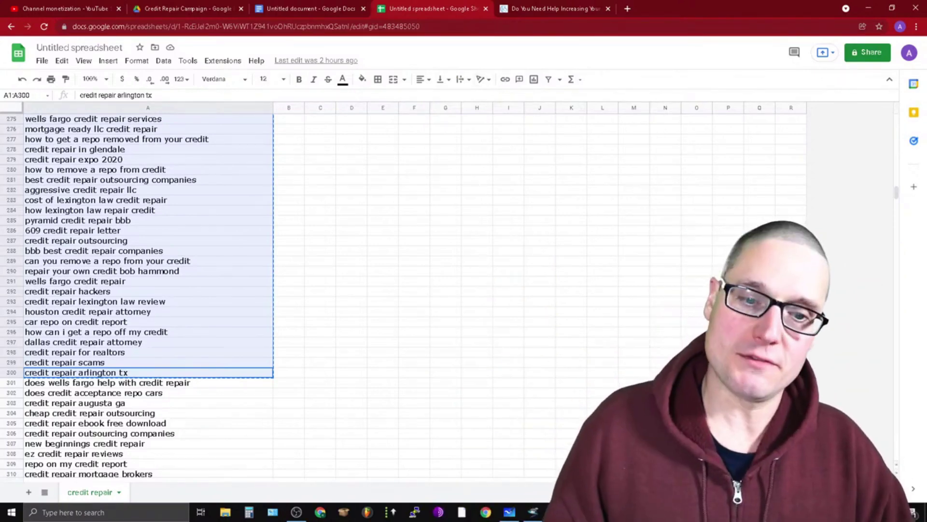
key(alt+Tab)
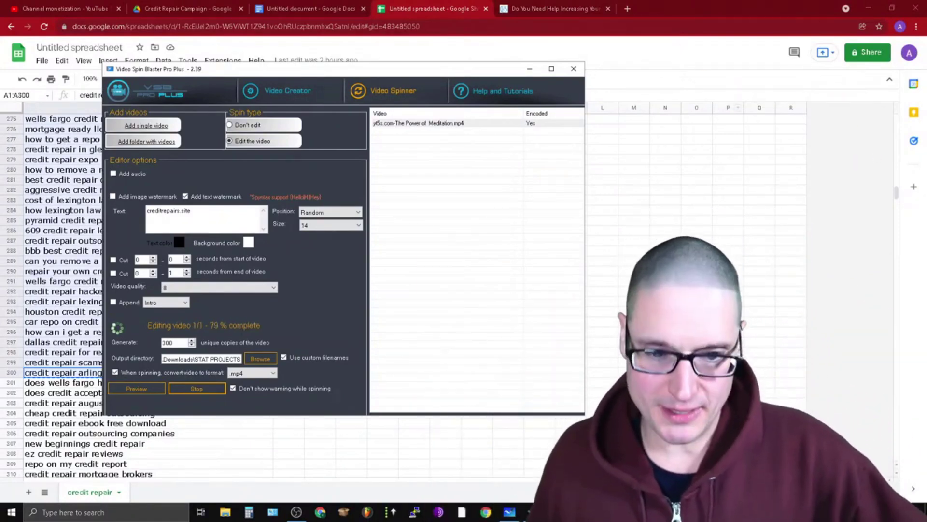
key(alt+Tab)
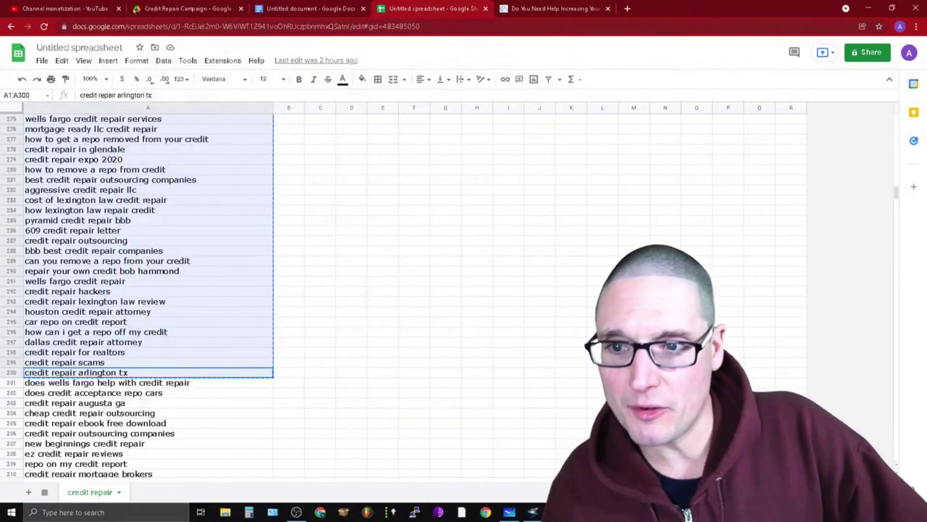
key(ctrl+1)
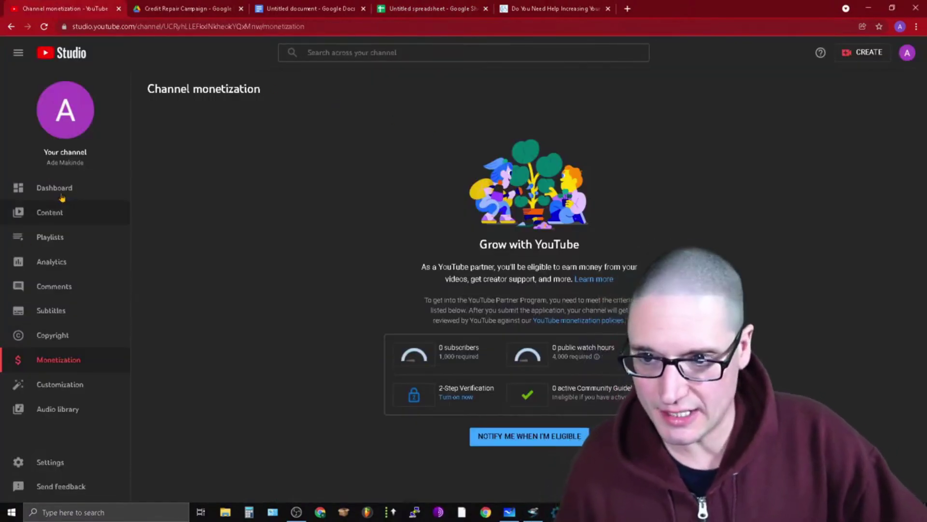
Open the YouTube Studio channel dashboard from the sidebar
click(68, 190)
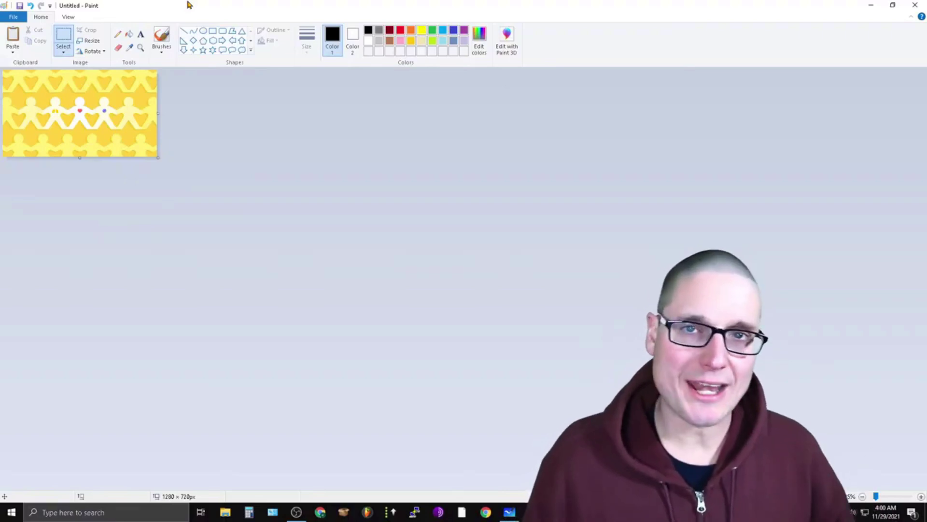
Minimise Paint and move through the browser pages back to the YouTube Studio dashboard
click(871, 6)
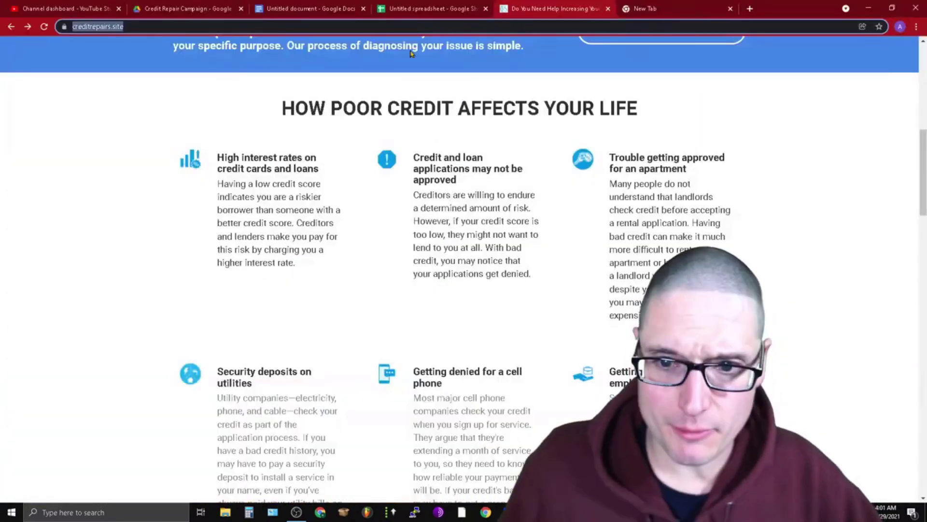
click(674, 5)
click(432, 8)
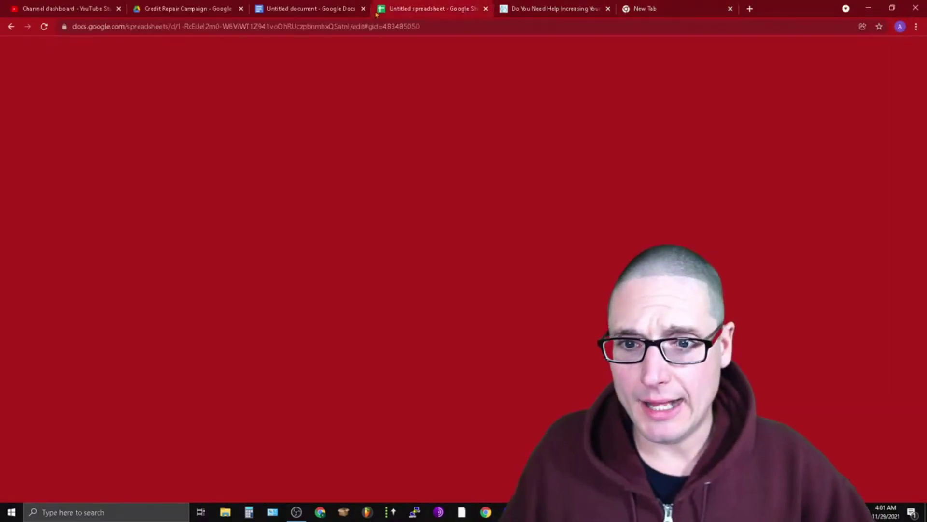
click(62, 9)
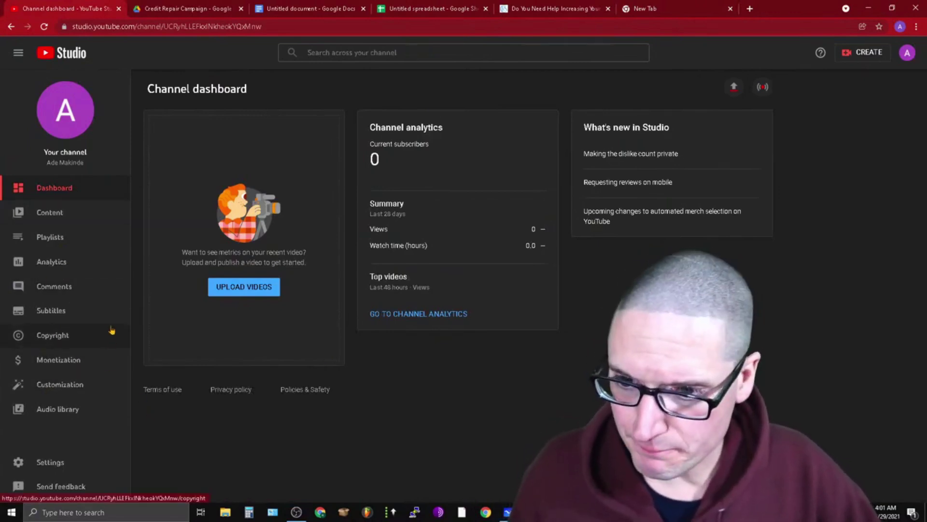
Look through the Agreements, Community, Permissions and Basic info settings, then reach Upload defaults
click(68, 465)
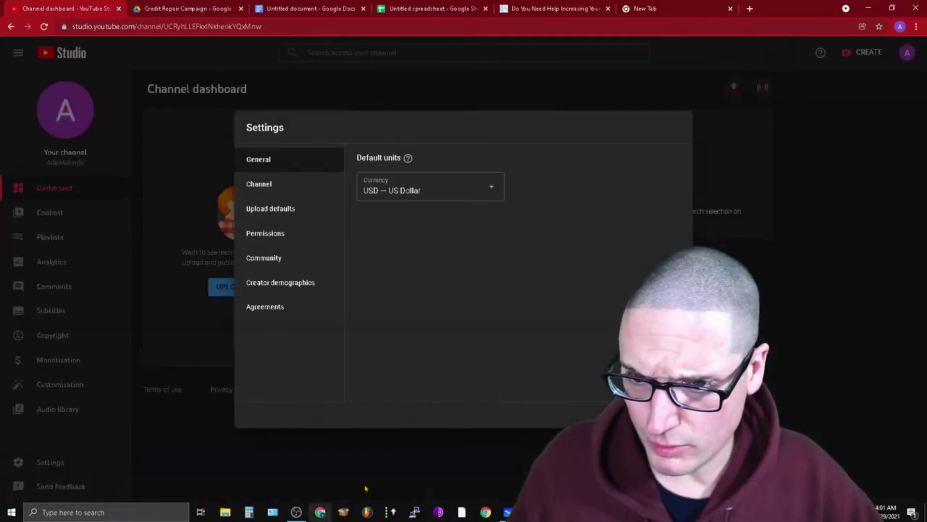
click(265, 308)
click(269, 251)
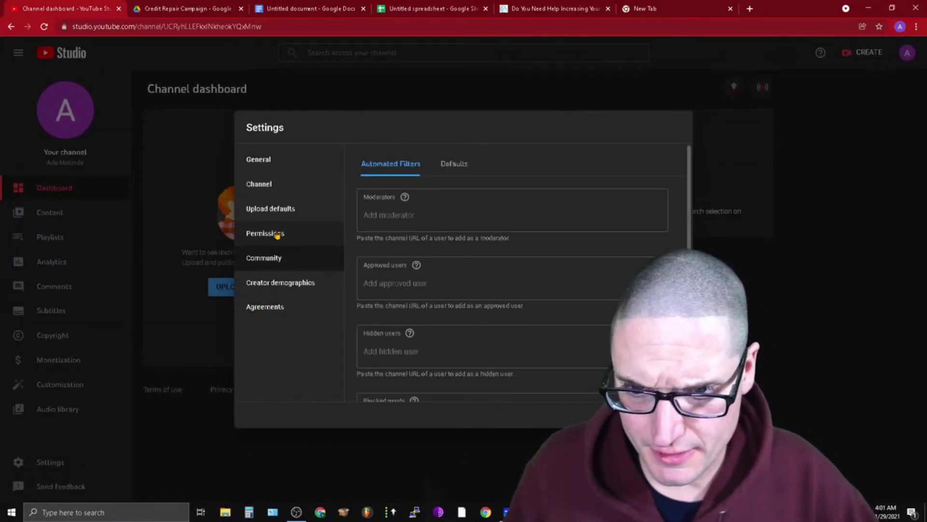
click(277, 235)
click(246, 188)
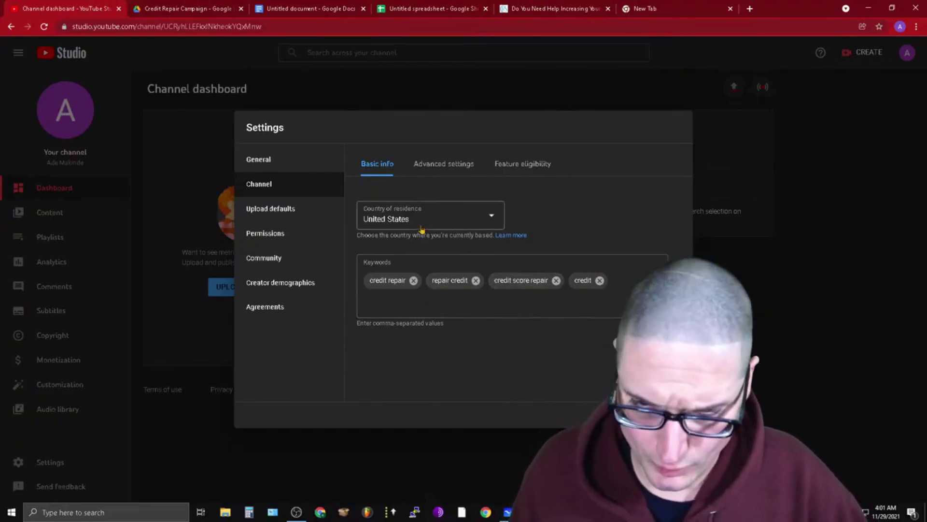
click(272, 211)
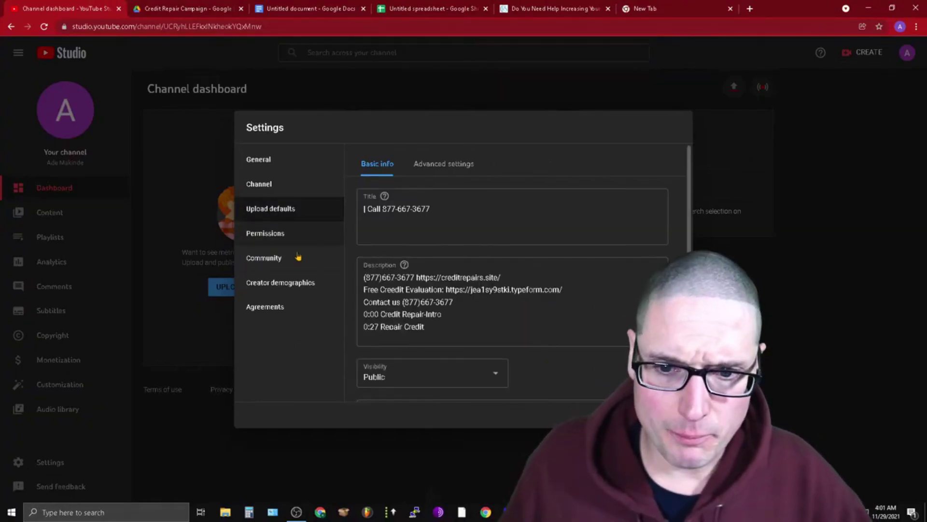
Select the default title field and check the keyword spreadsheet before returning to Settings
click(365, 208)
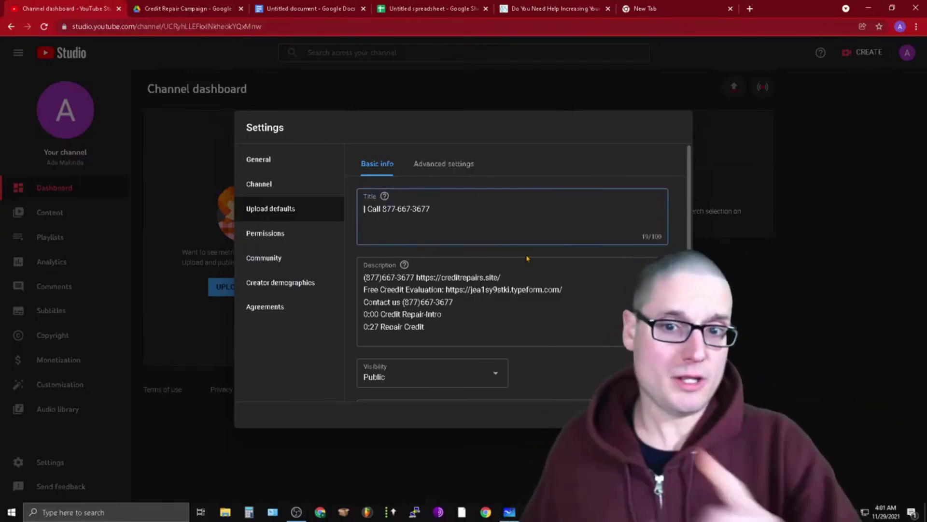
click(456, 6)
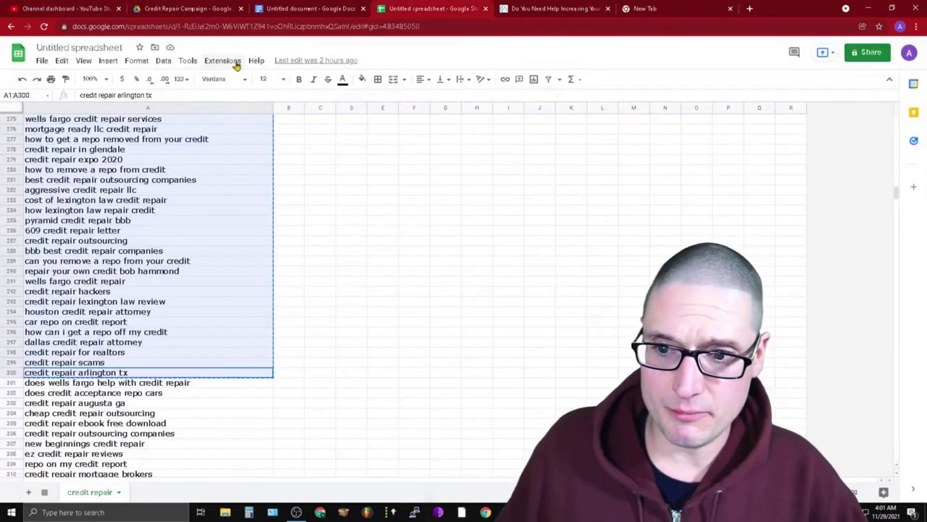
click(48, 7)
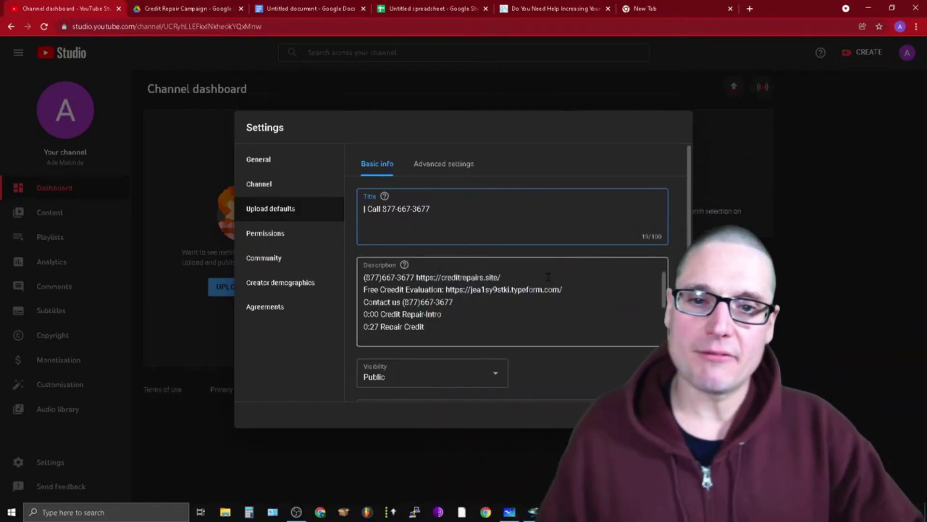
Review the description's website, form and channel links and delete the text after 'Credit'
drag(543, 273, 415, 276)
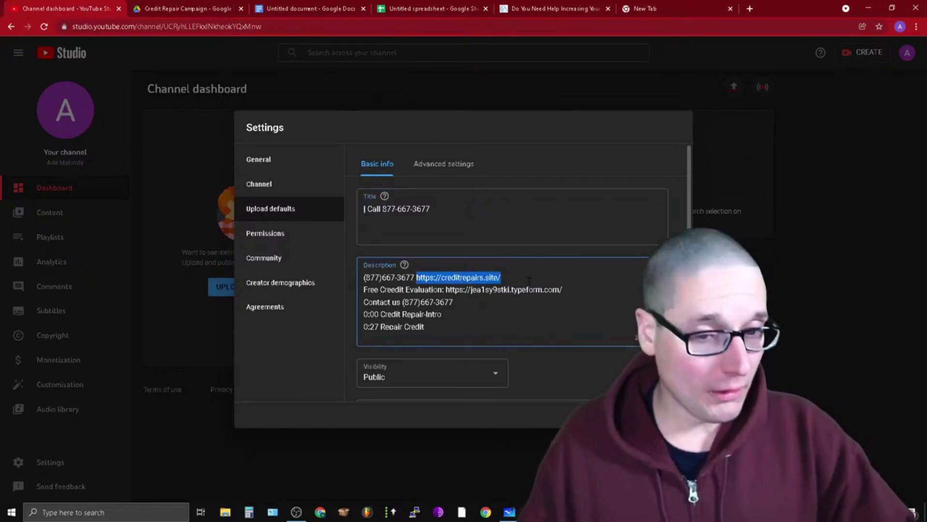
drag(563, 290, 449, 289)
click(389, 278)
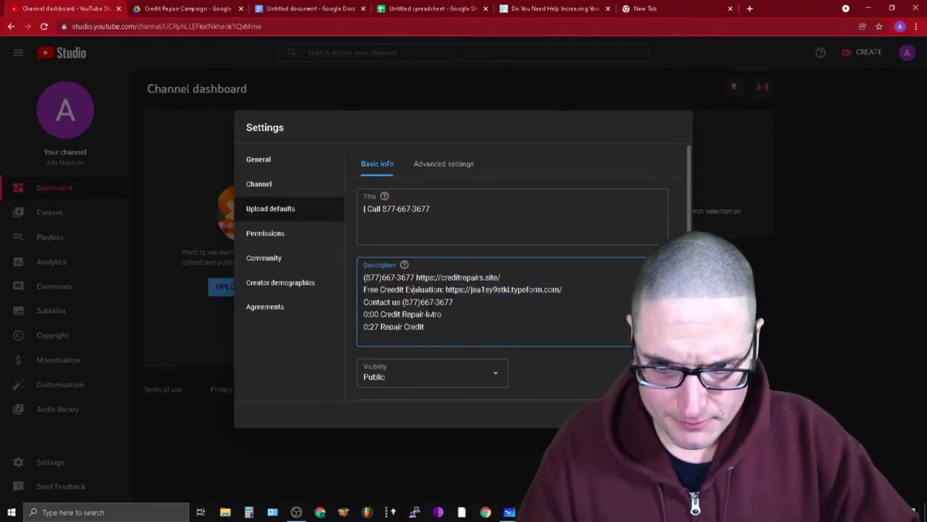
double_click(395, 288)
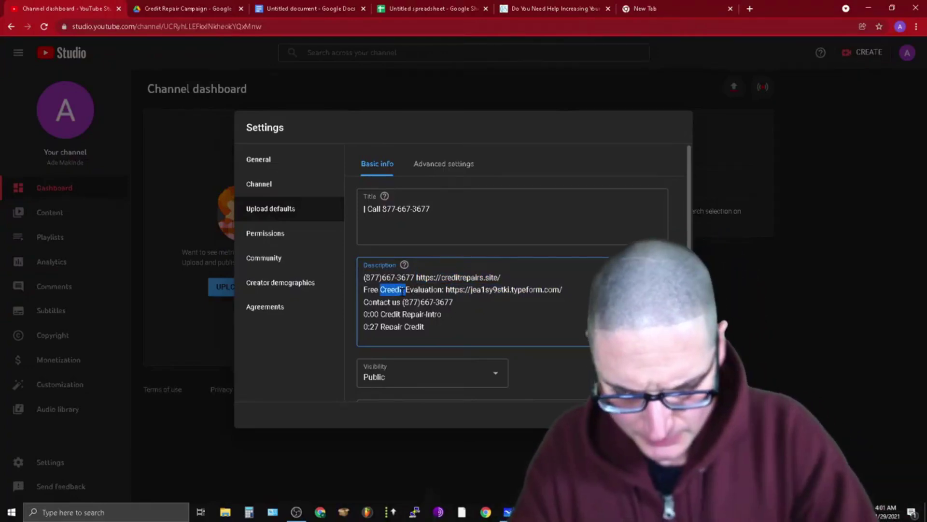
click(404, 290)
key(Delete)
key(Delete)
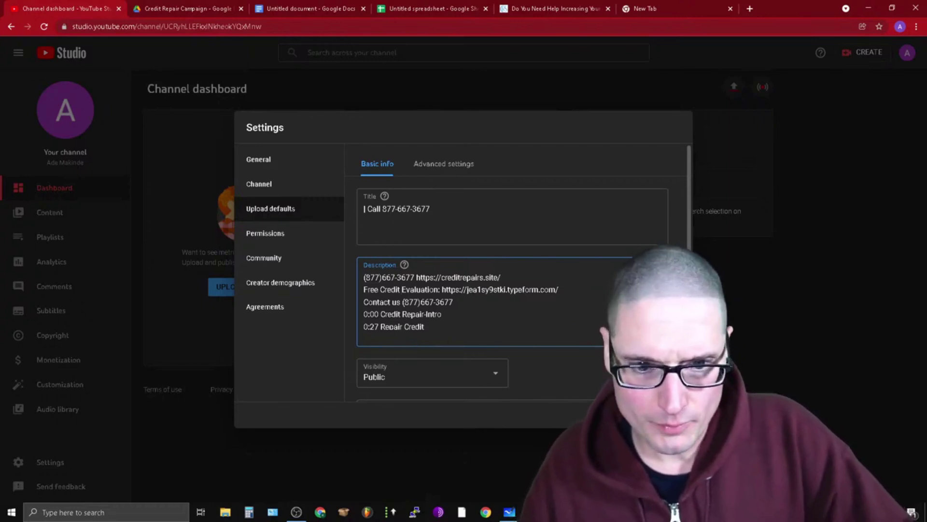
scroll(453, 287, down, 2)
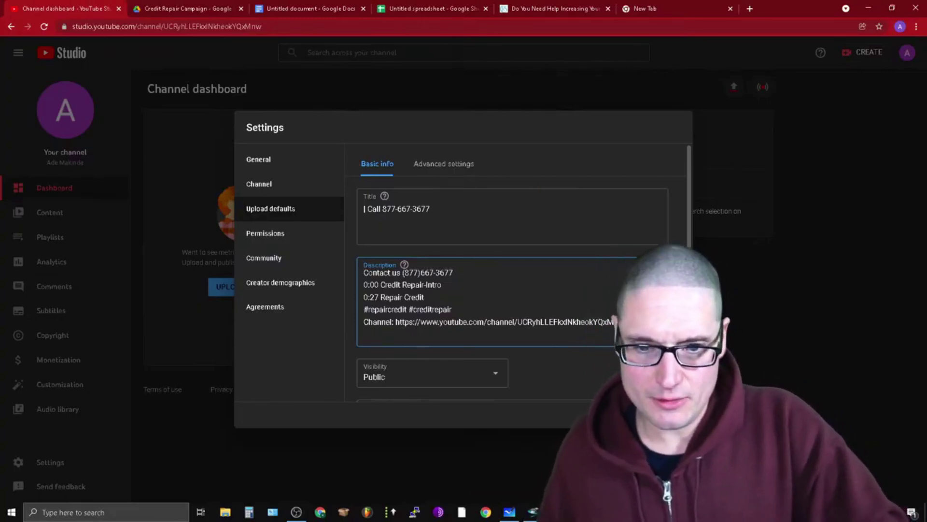
drag(611, 321, 374, 321)
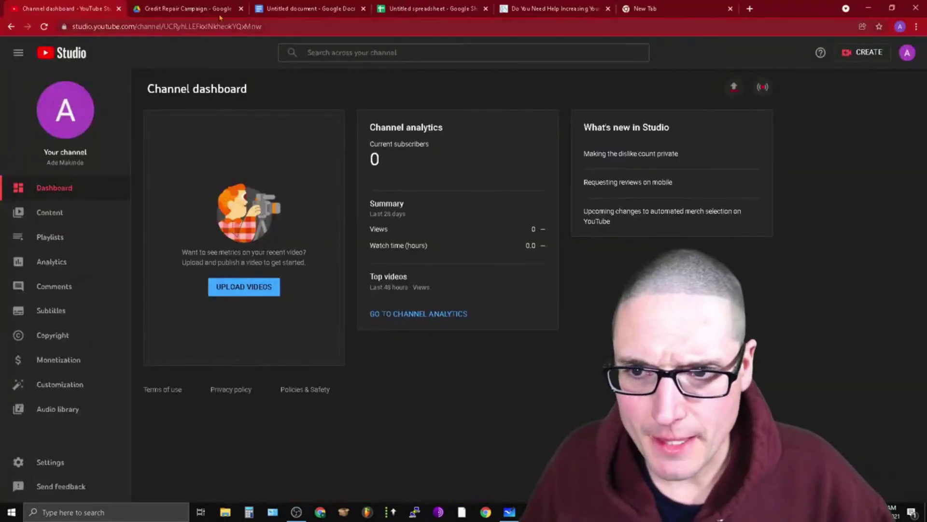
Copy the keywords in spreadsheet rows 650 to 1000
click(438, 7)
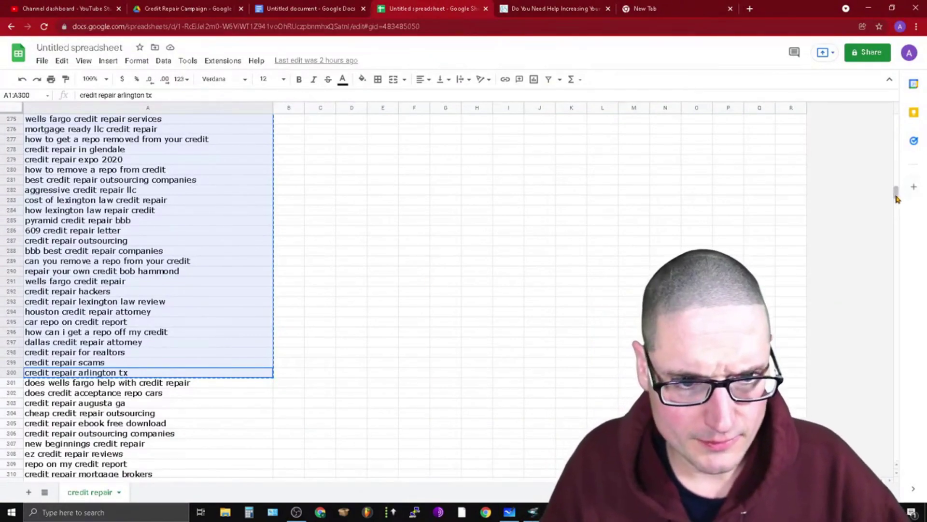
drag(896, 198, 896, 289)
shift+click(10, 129)
right_click(64, 155)
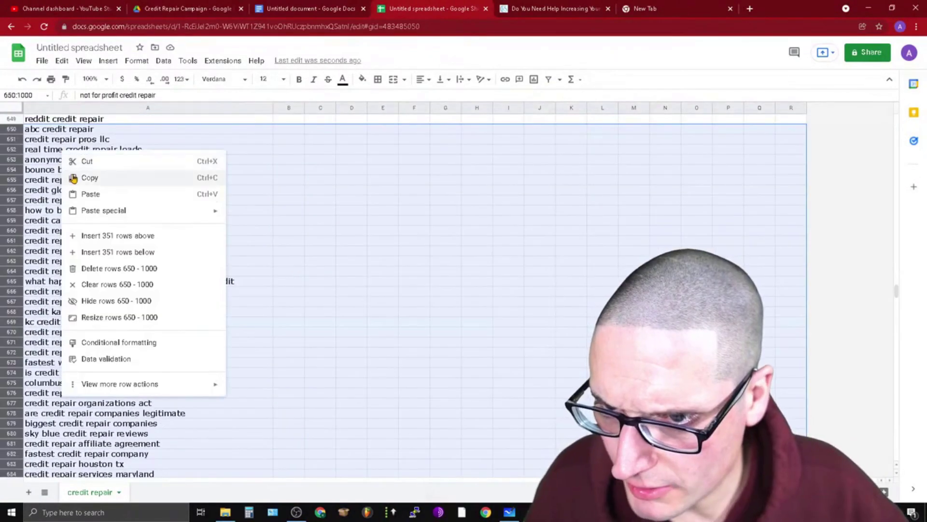
click(77, 178)
Close the empty New Tab and the creditrepairs.site tab
click(686, 6)
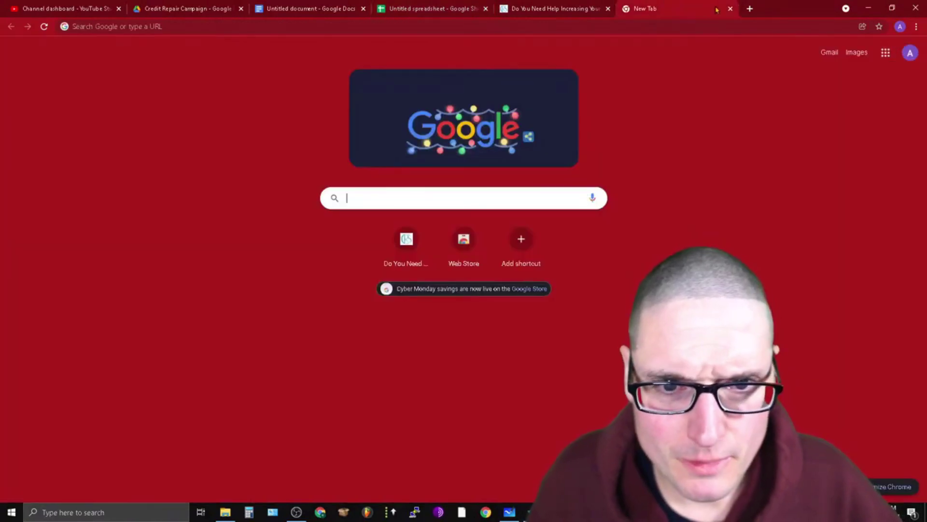
click(730, 9)
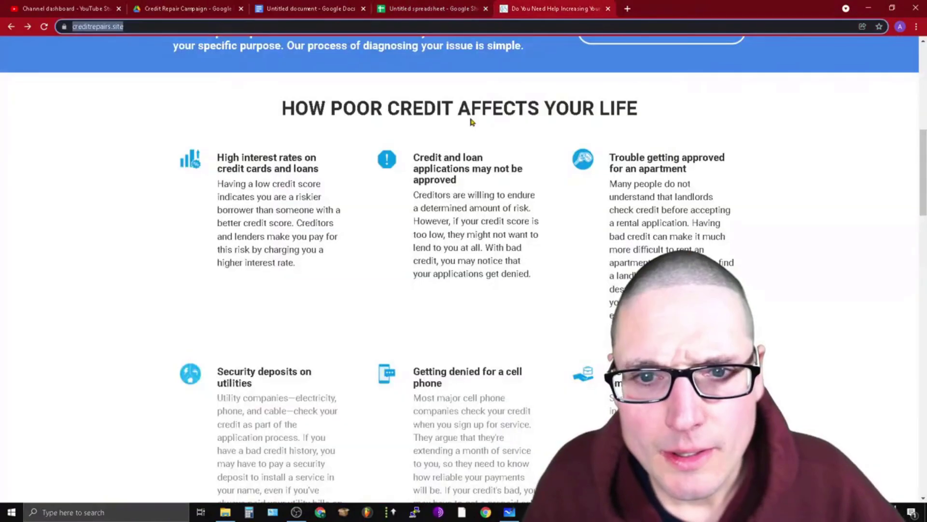
click(608, 9)
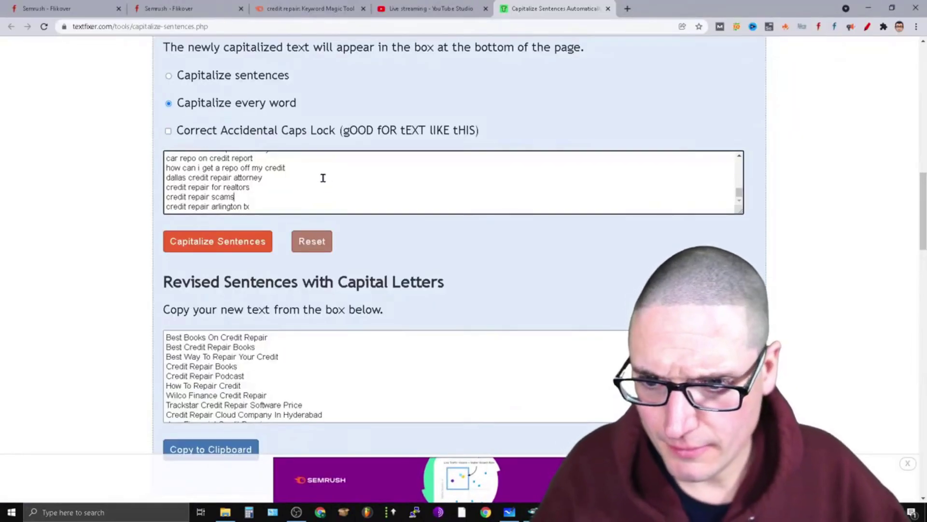
Replace the TextFixer input with the copied keywords and capitalize every word
key(ctrl+a)
key(ctrl+v)
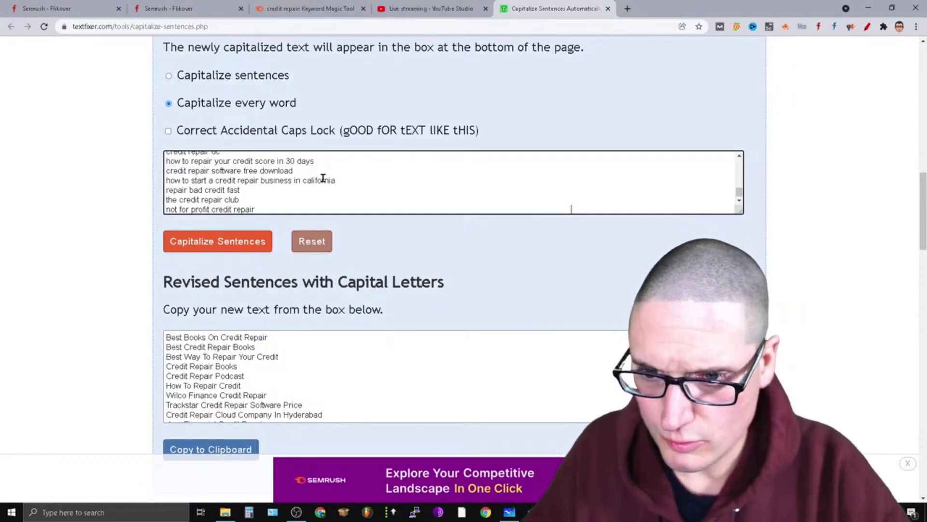
click(236, 242)
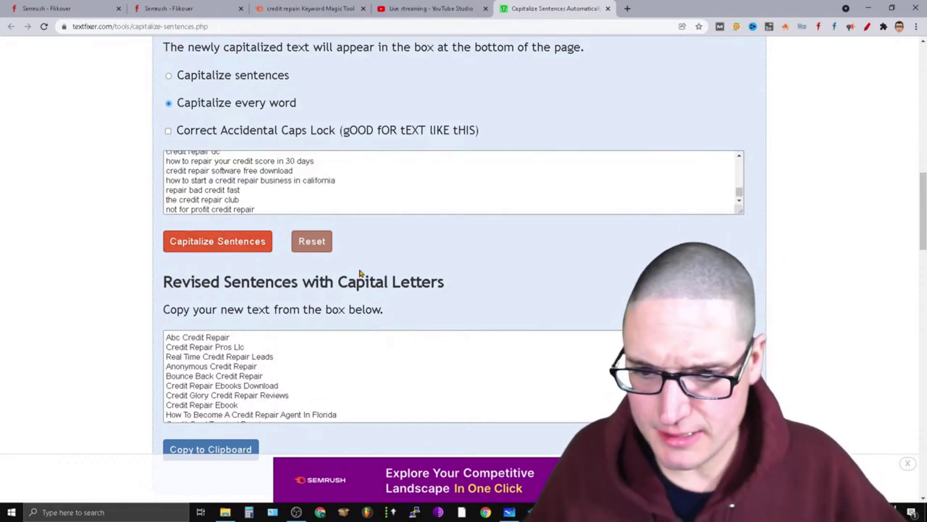
Copy the title-case results, 'Abc Credit Repair' through 'Not For Profit Credit Repair'
click(339, 397)
key(ctrl+a)
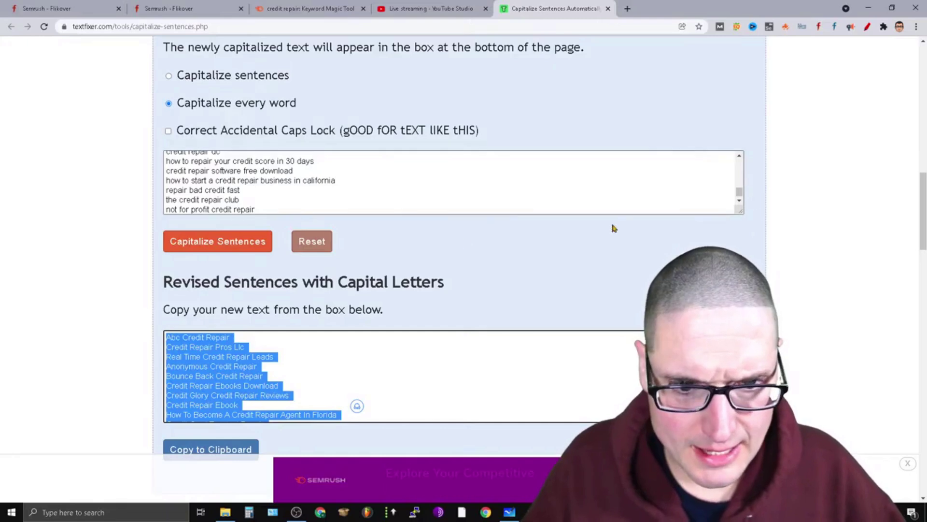
click(739, 198)
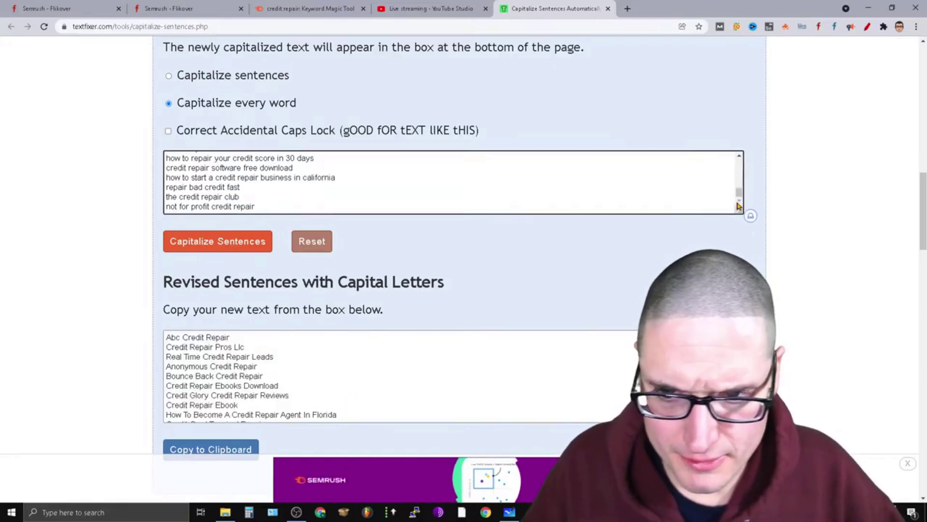
key(Tab)
key(Tab)
key(Tab)
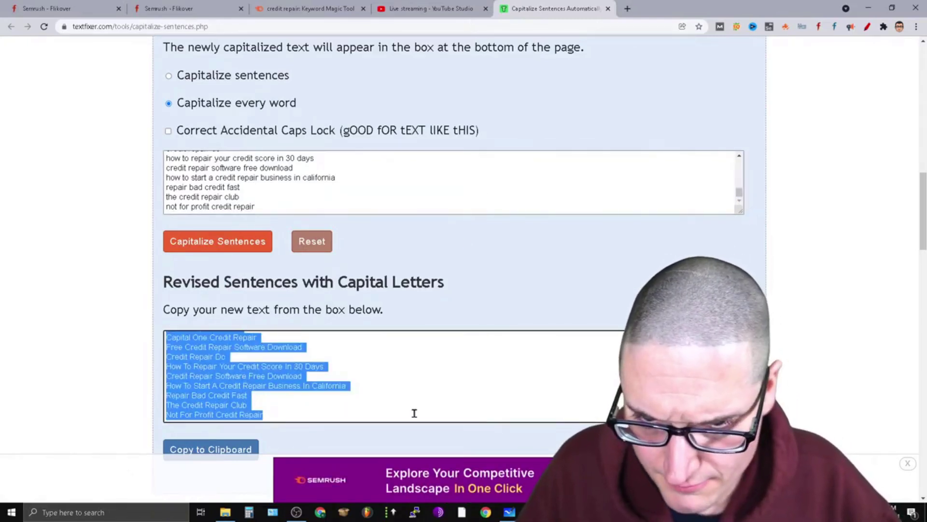
click(414, 413)
key(ctrl+a)
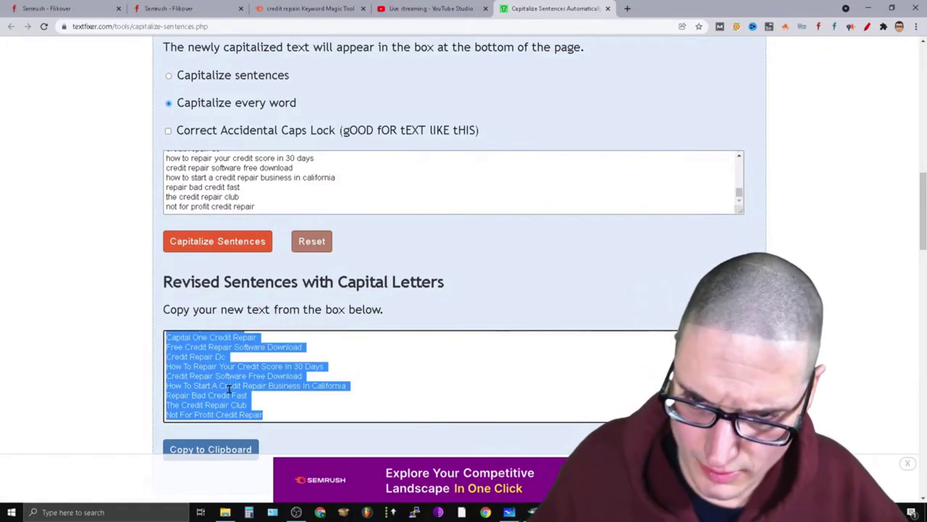
right_click(229, 388)
click(235, 218)
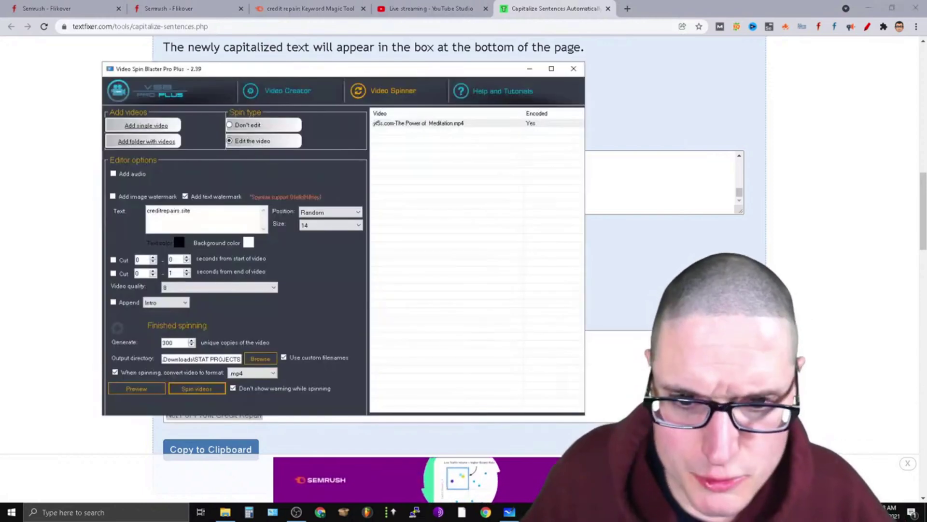
Delete the already-encoded Meditation video from the spin list
click(382, 123)
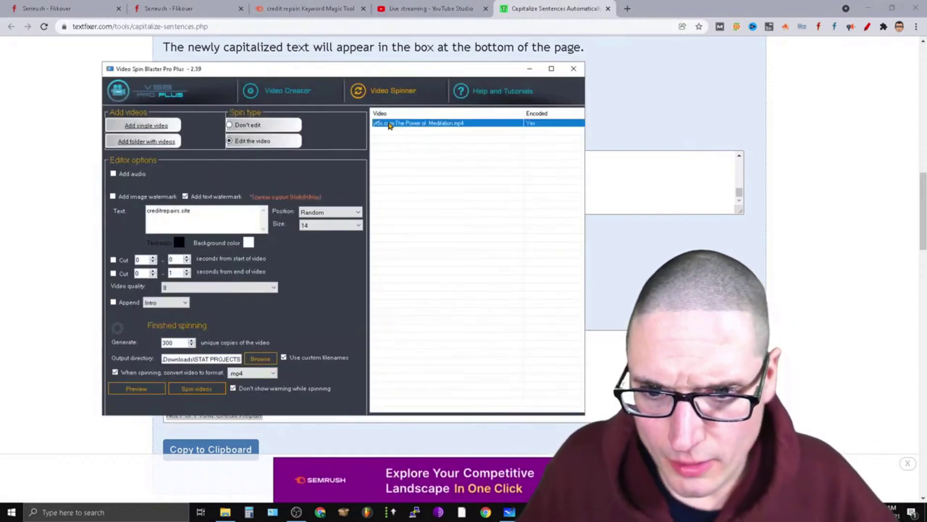
right_click(388, 123)
click(420, 139)
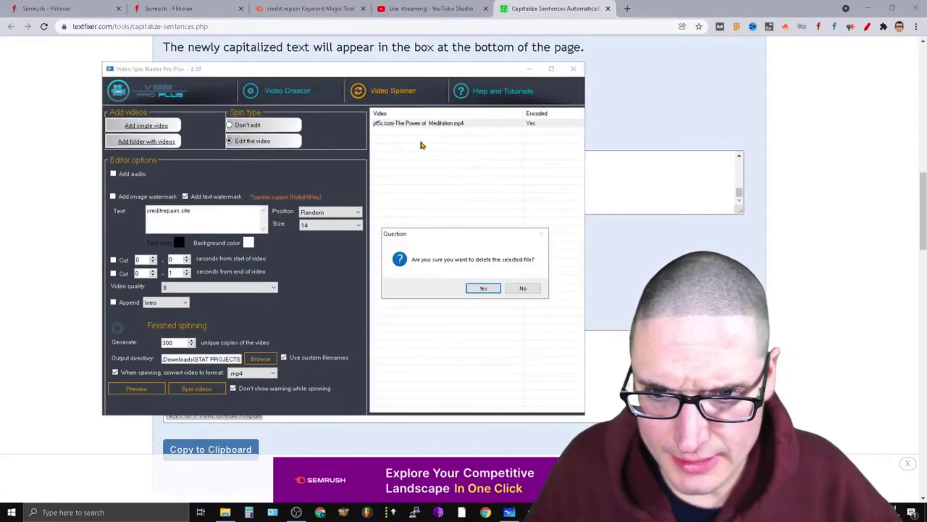
click(492, 290)
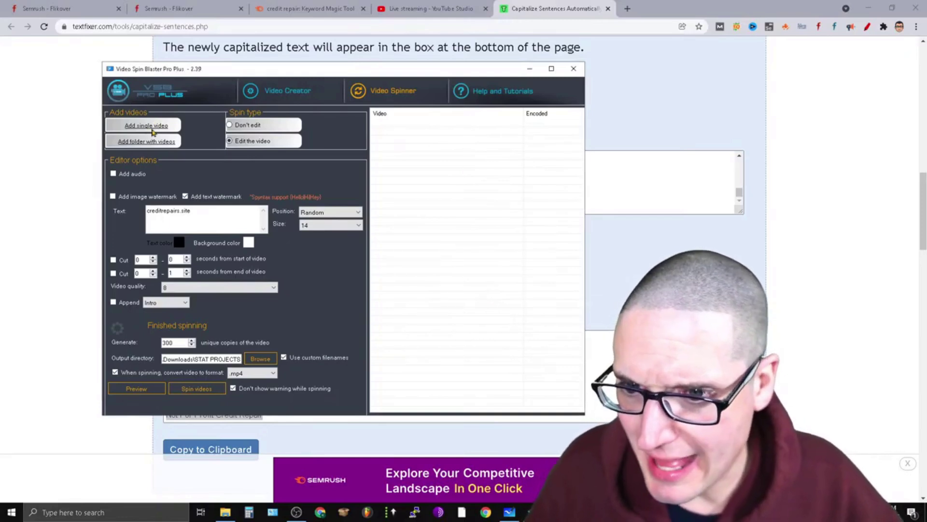
Select 'yt5s.com-The Power of Meditation (1).mp4' from Downloads as a single video
click(156, 126)
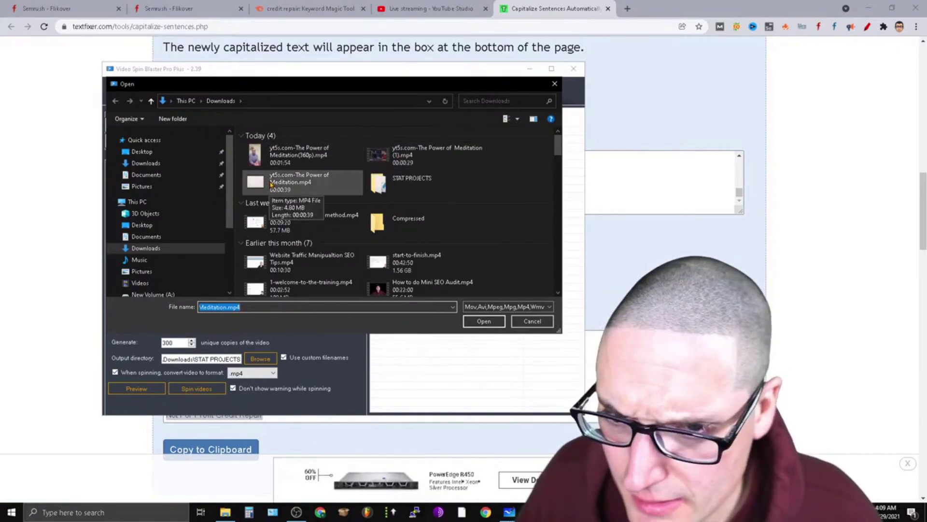
double_click(402, 193)
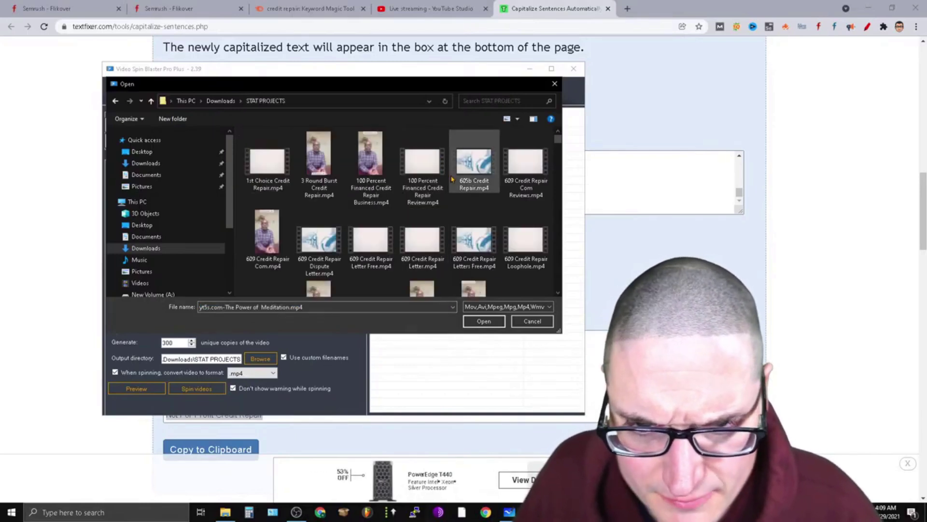
click(554, 84)
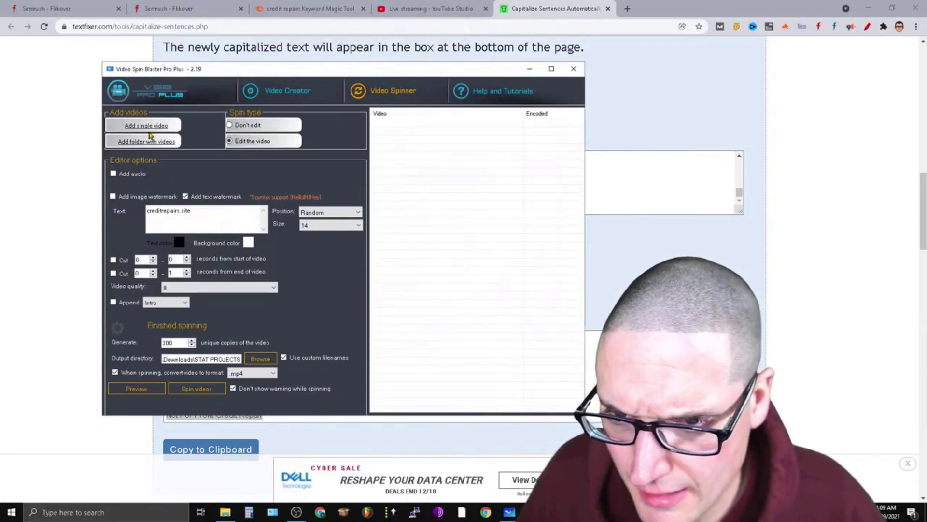
click(147, 126)
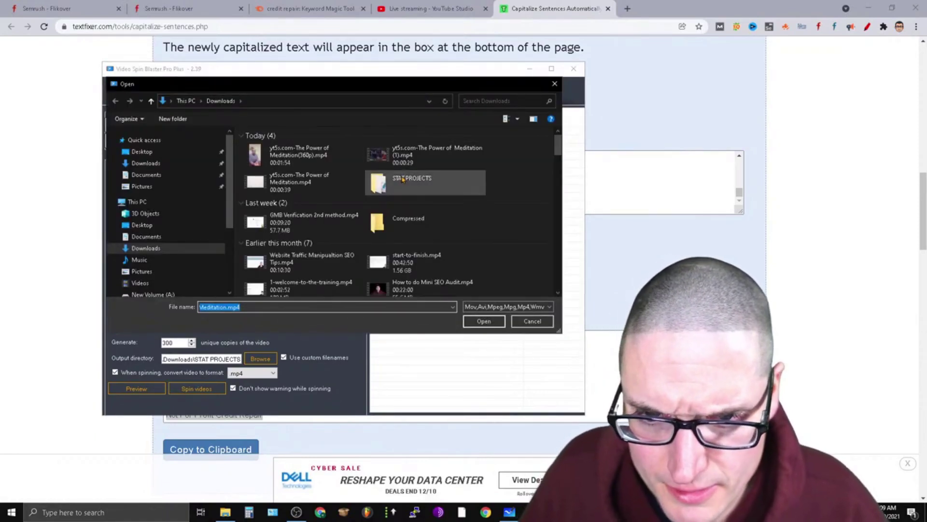
click(432, 157)
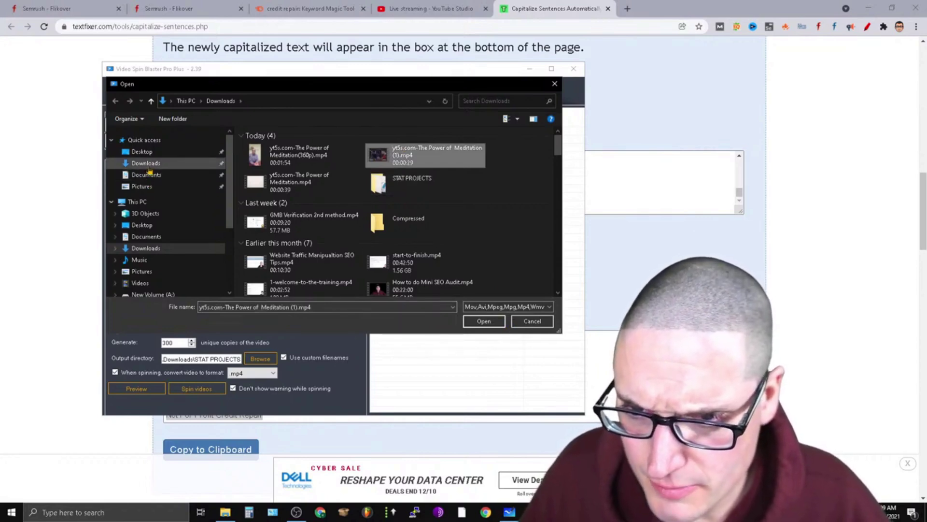
click(208, 165)
double_click(379, 183)
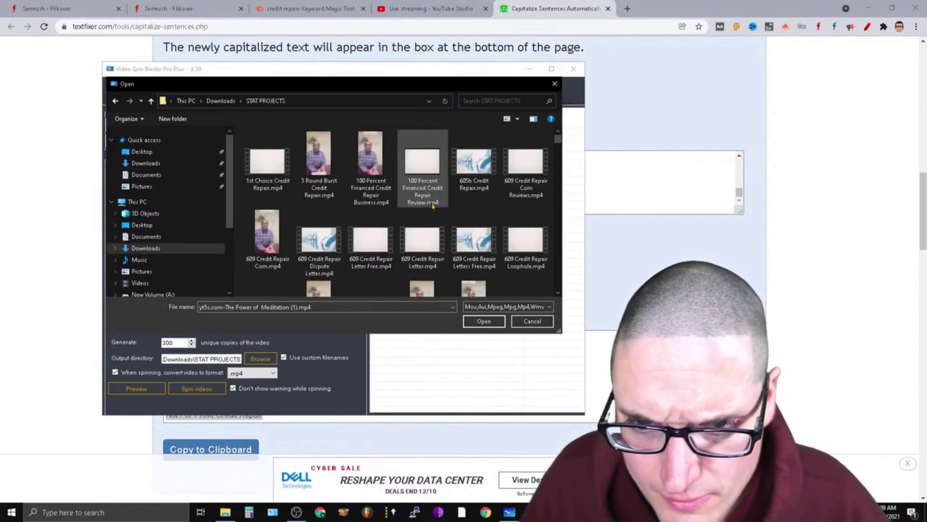
scroll(531, 227, down, 3)
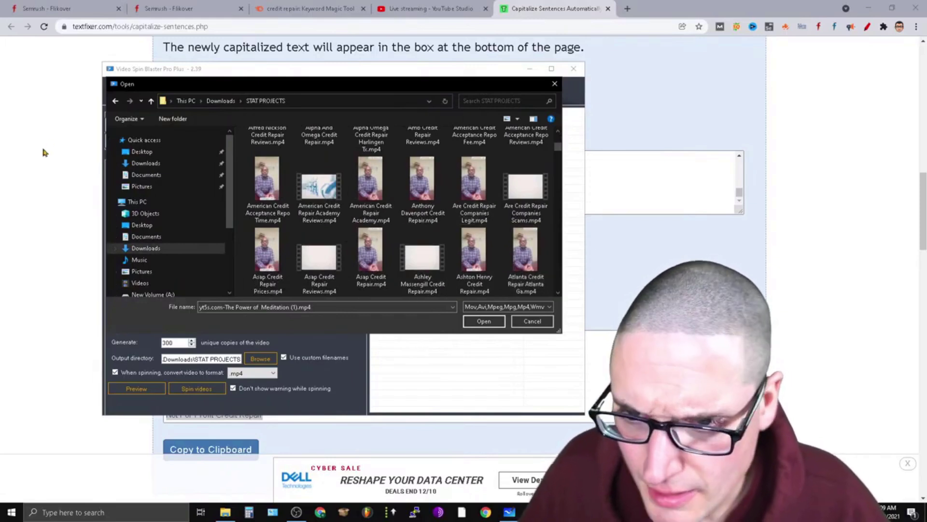
click(145, 163)
click(414, 157)
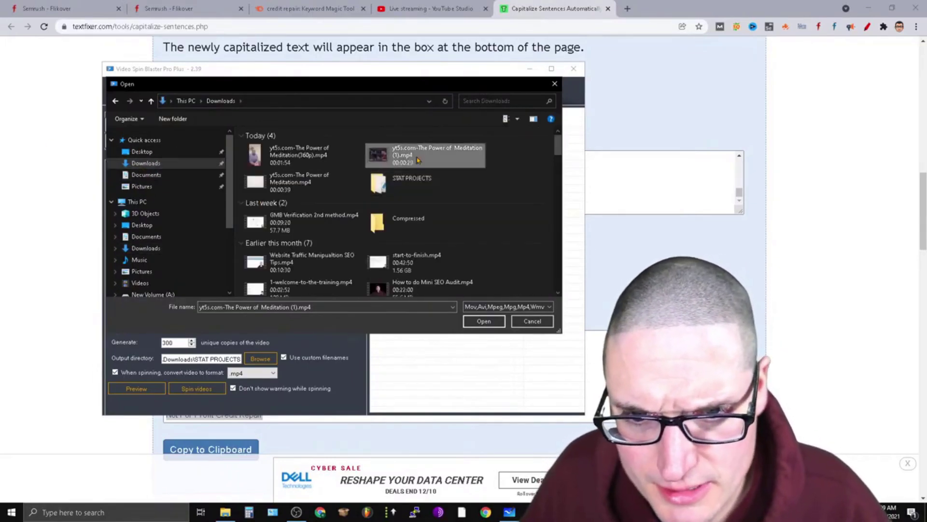
Add the Meditation (1) video and save the pasted credit-repair keywords as custom filenames
click(484, 321)
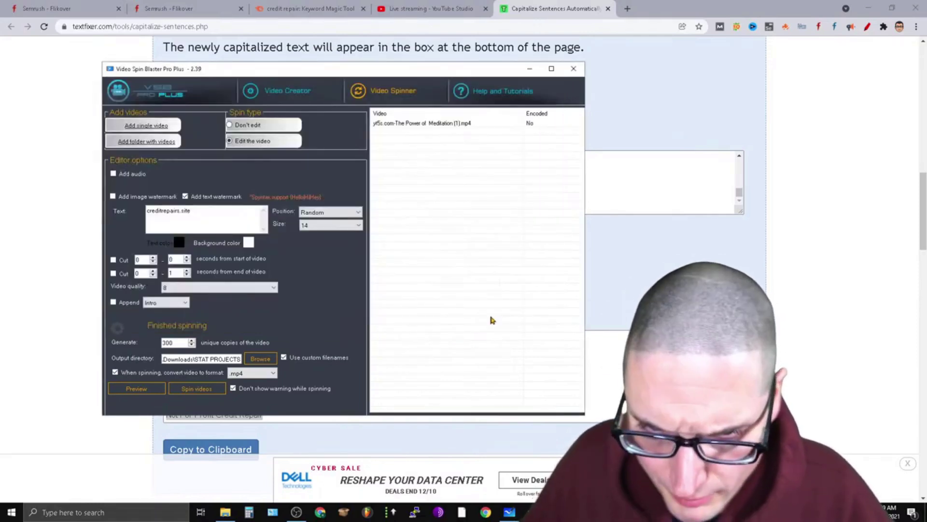
click(441, 125)
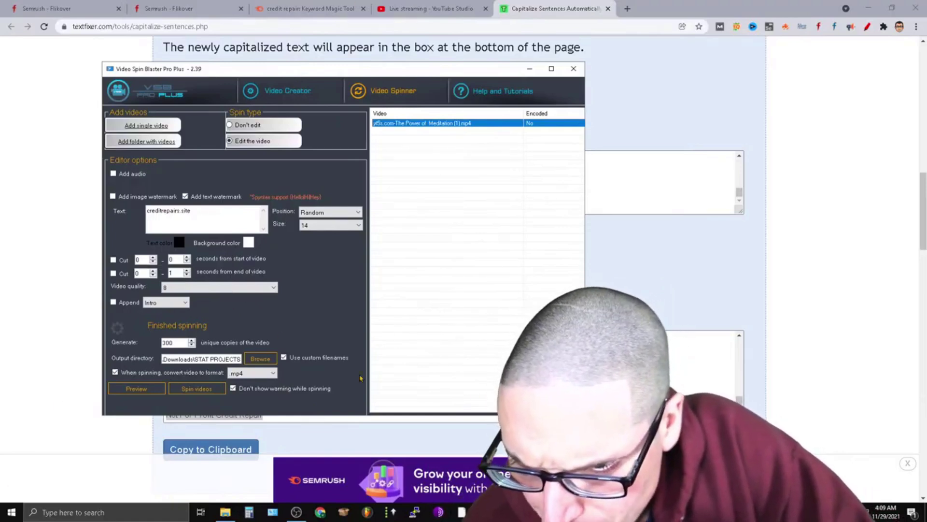
click(284, 358)
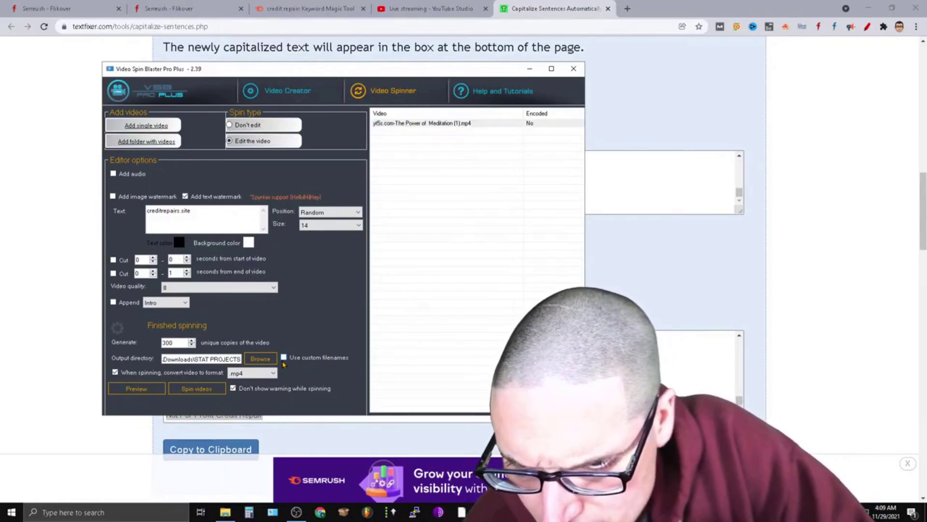
click(284, 358)
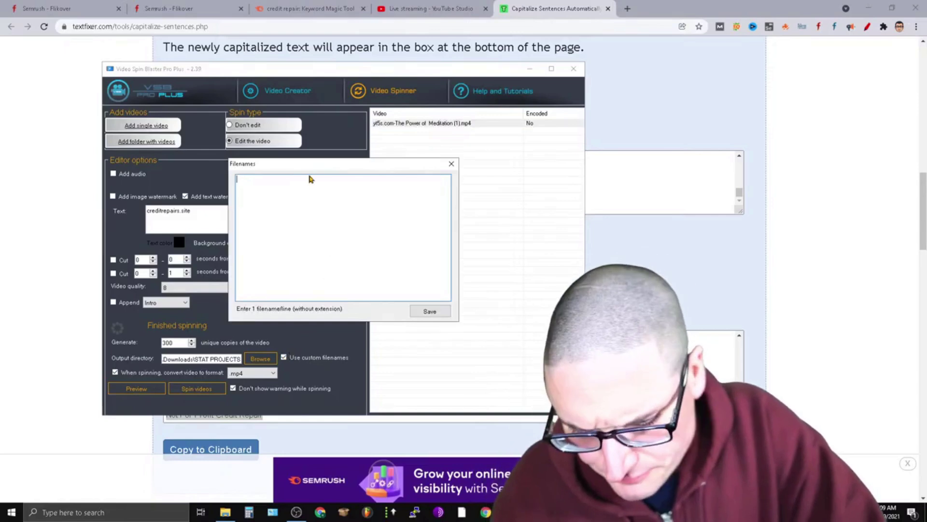
key(ctrl+v)
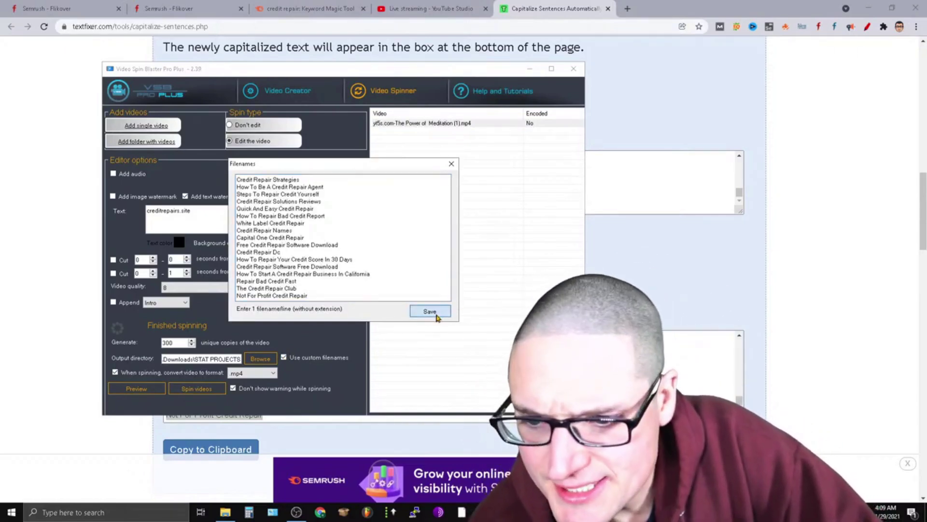
click(430, 312)
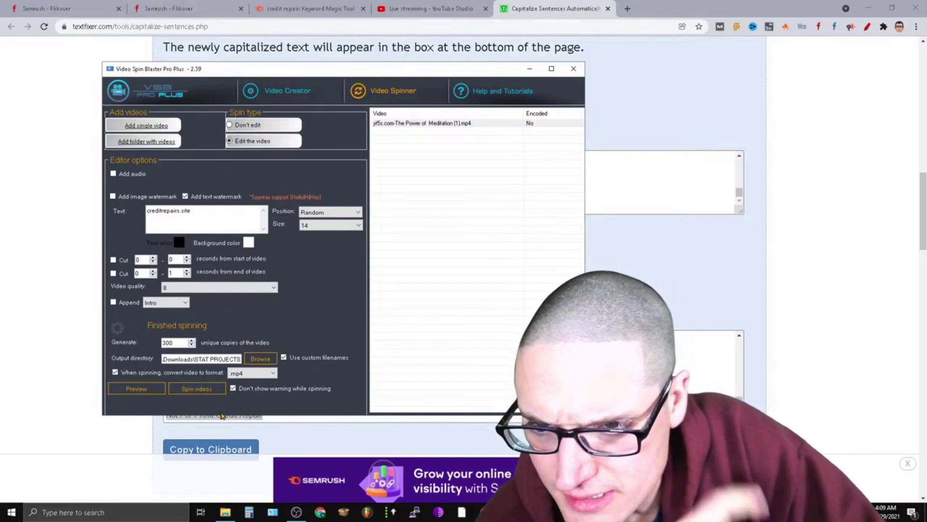
Spin only the selected video, then minimise the spinner window
click(189, 391)
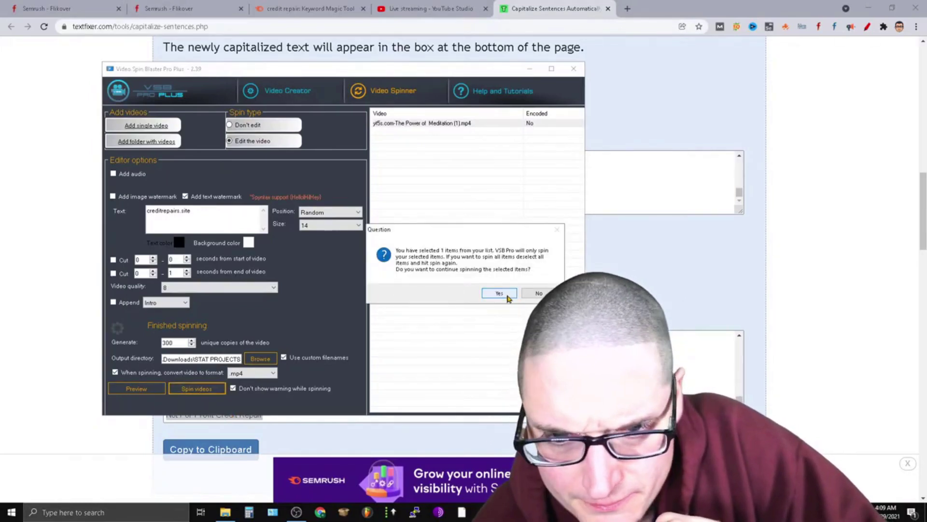
click(506, 296)
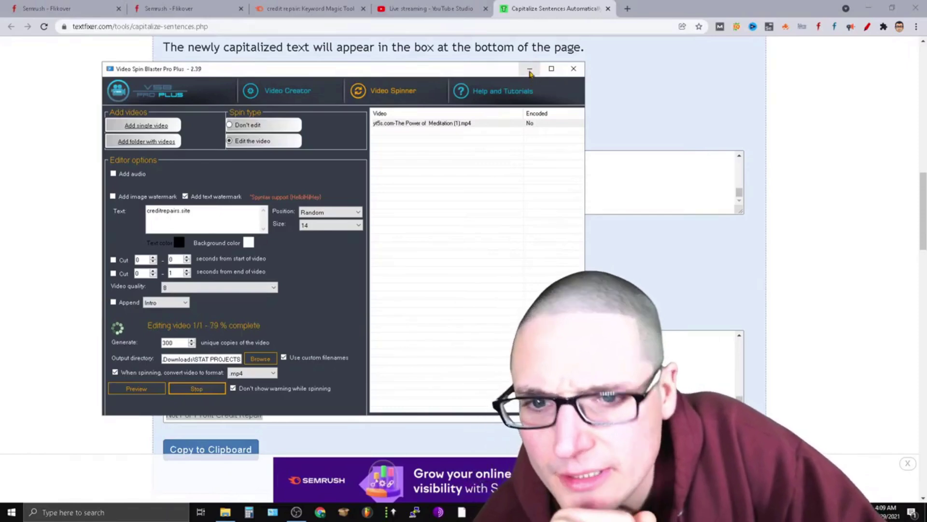
click(530, 69)
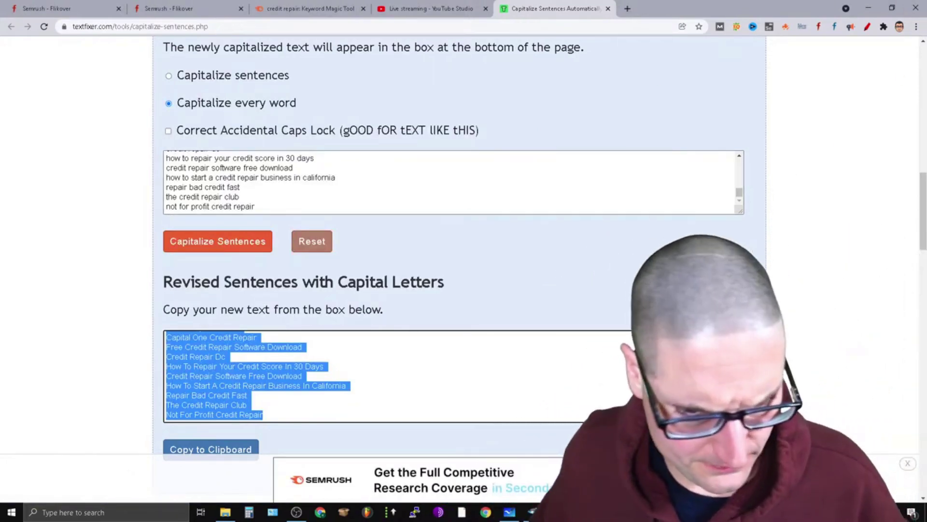
mouse_move(296, 511)
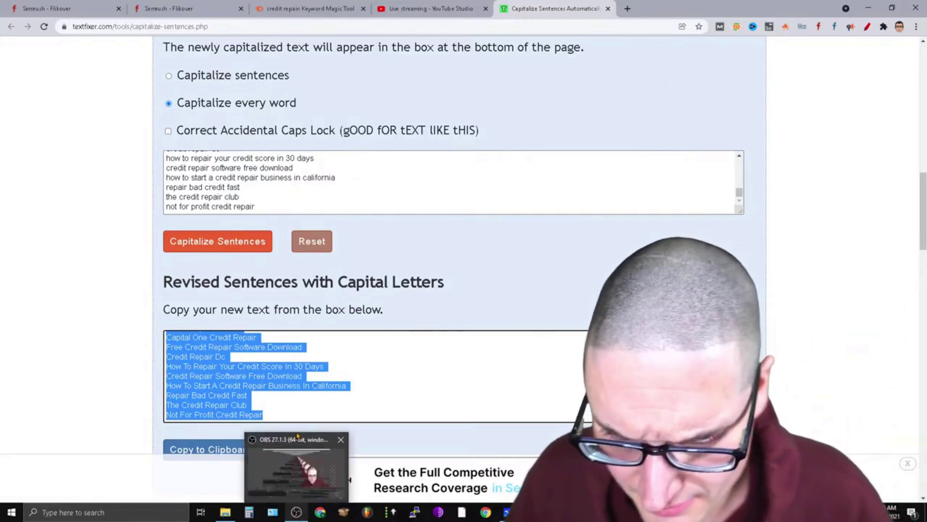
click(293, 442)
click(872, 7)
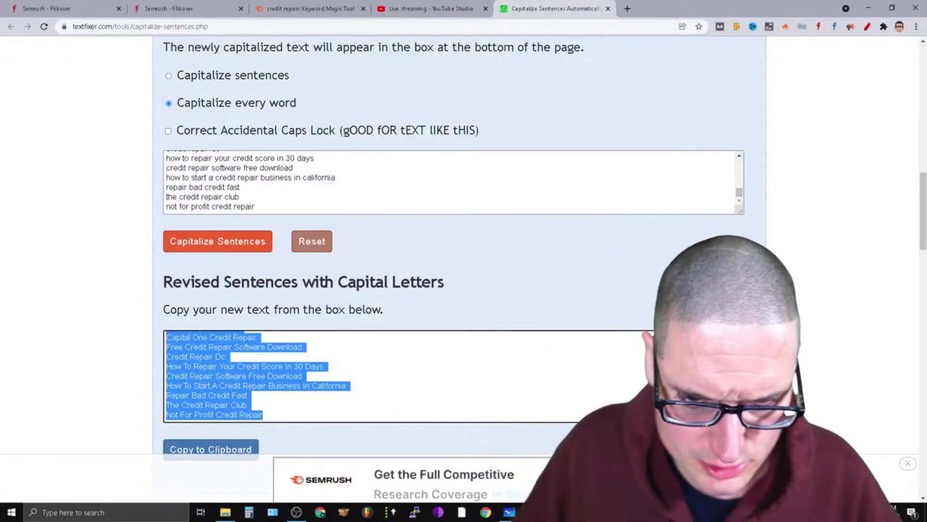
mouse_move(510, 512)
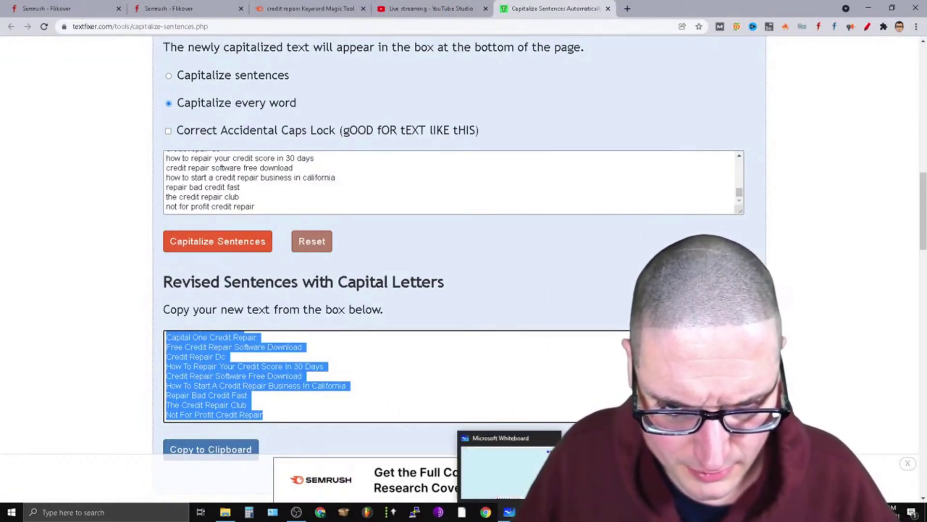
click(553, 438)
mouse_move(628, 512)
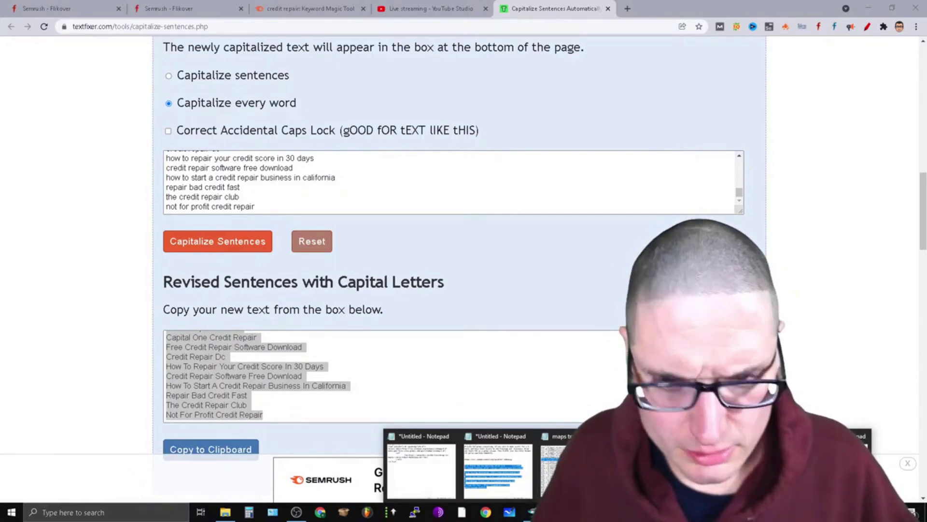
click(422, 468)
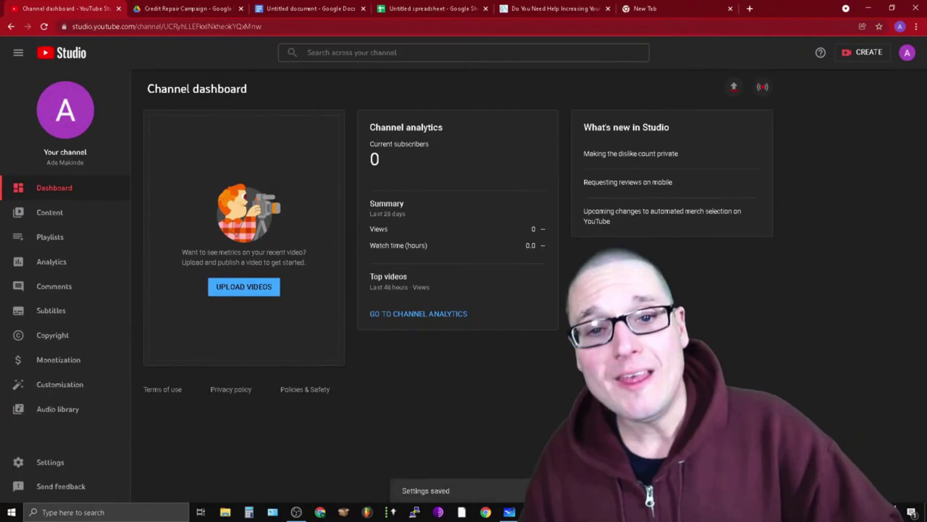